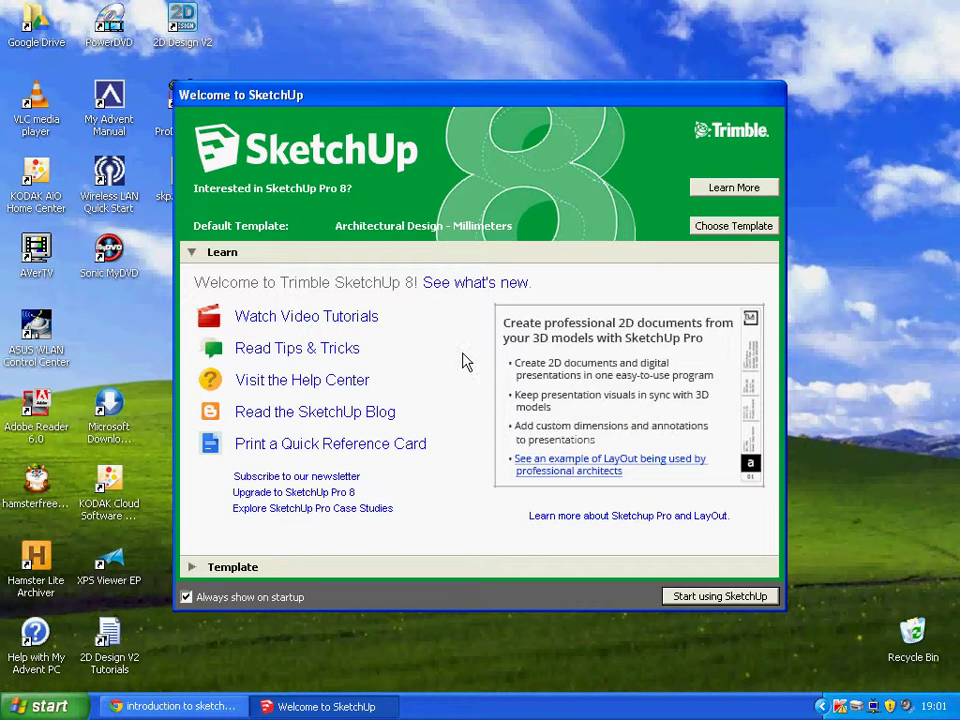
- Review the template choices, keep Architectural Design - Millimeters as the default, and start a new model
{"action": "left_click", "coordinate": [716, 228]}
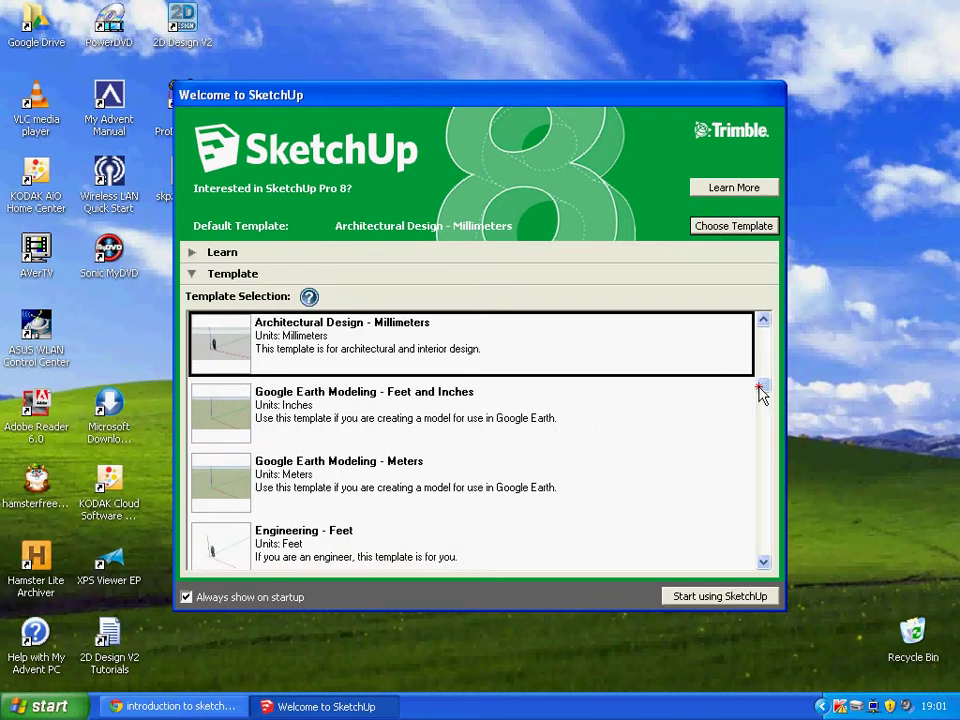
{"action": "mouse_move", "coordinate": [761, 392]}
{"action": "left_mouse_down"}
{"action": "mouse_move", "coordinate": [767, 328]}
{"action": "mouse_move", "coordinate": [767, 381]}
{"action": "left_mouse_up"}
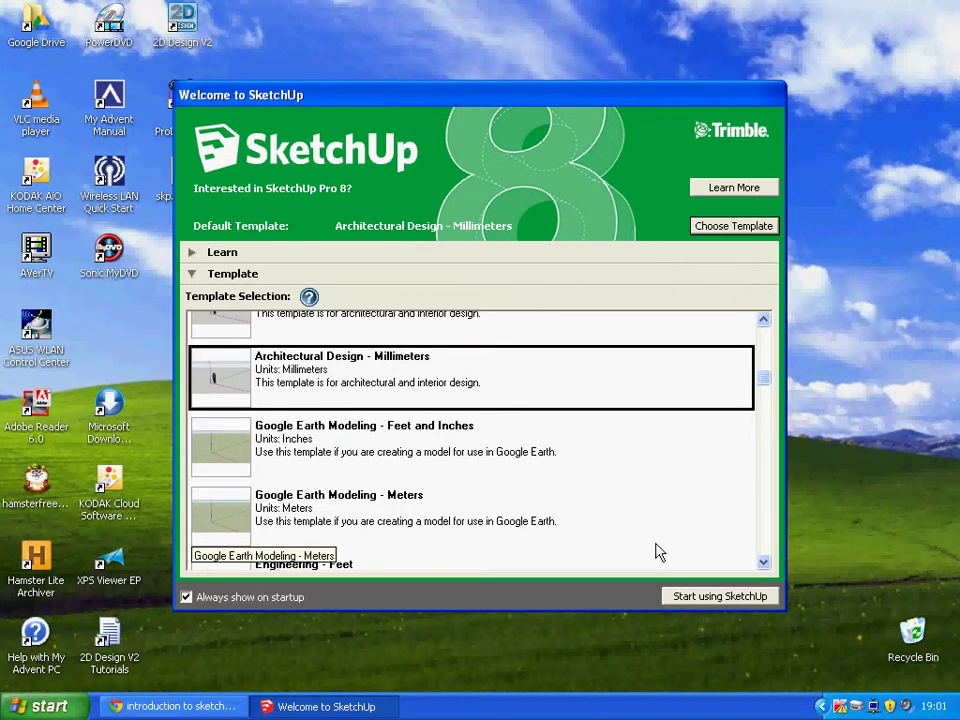
{"action": "left_click", "coordinate": [714, 597]}
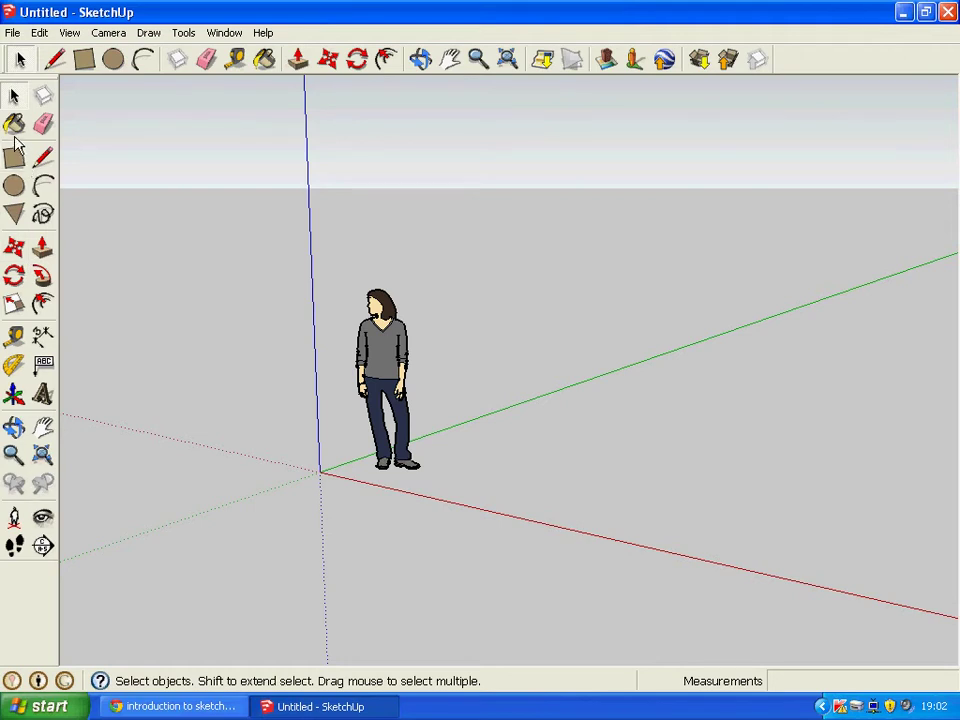
- Look through the available toolbars and delete the standing person figure beside the origin
{"action": "left_click", "coordinate": [68, 33]}
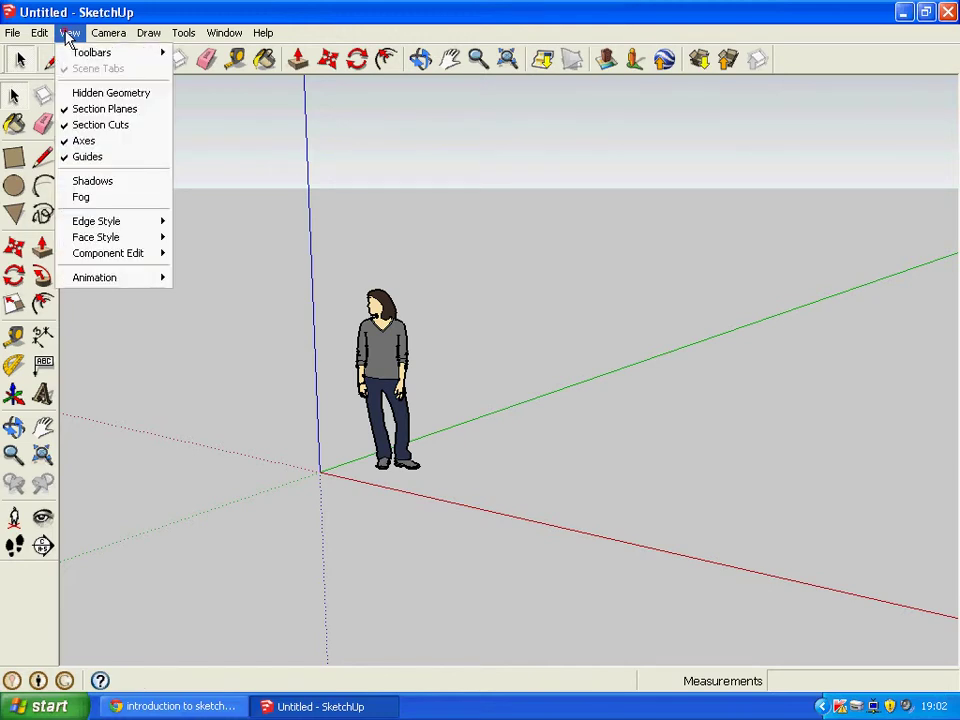
{"action": "mouse_move", "coordinate": [71, 53]}
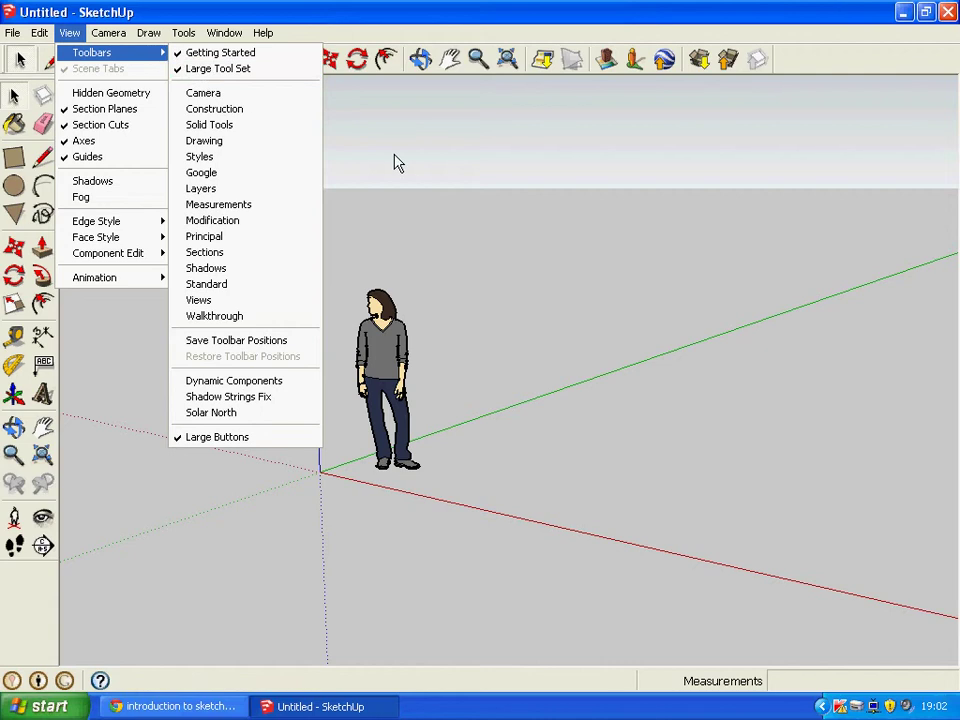
{"action": "left_click", "coordinate": [418, 332]}
{"action": "left_click", "coordinate": [400, 370]}
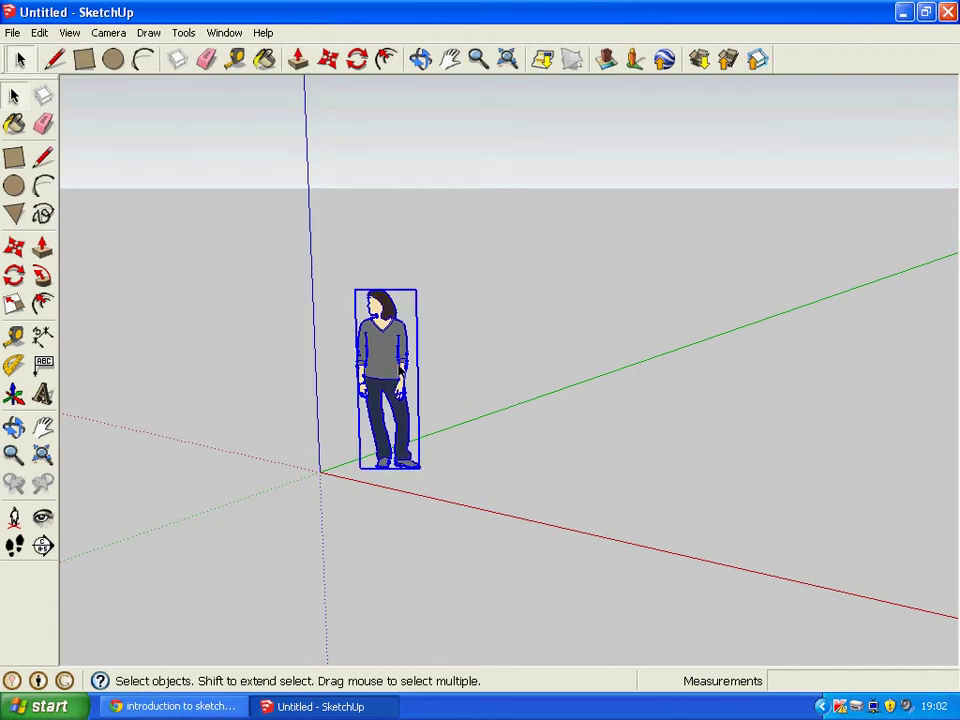
{"action": "key", "text": "Delete"}
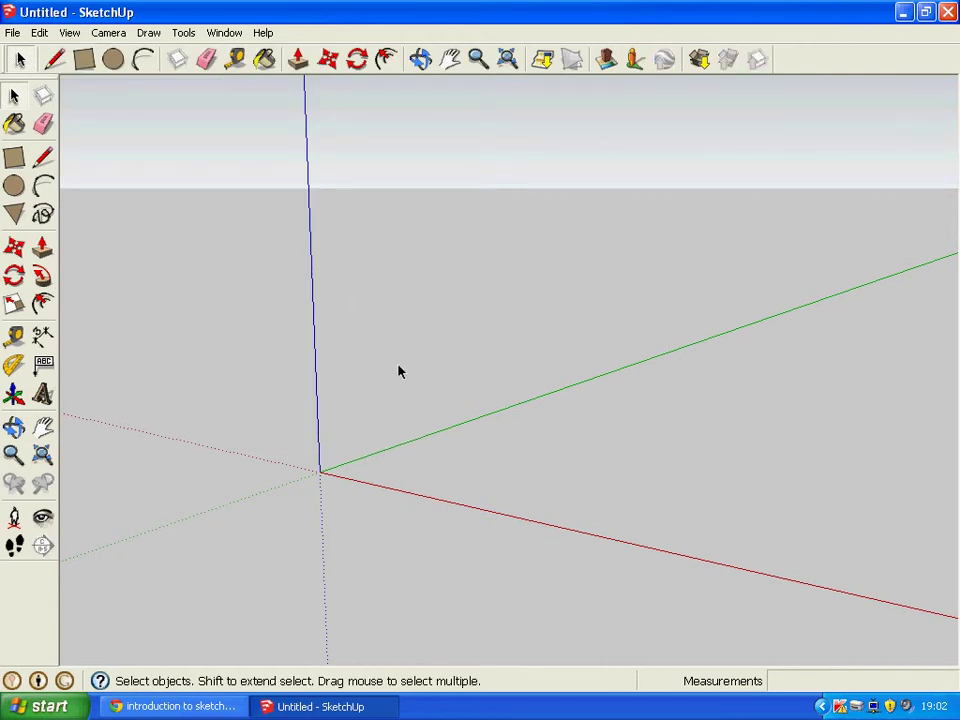
- Open the lesson block model from the sketchup lessons folder without saving the changes to the untitled model
{"action": "left_click", "coordinate": [11, 34]}
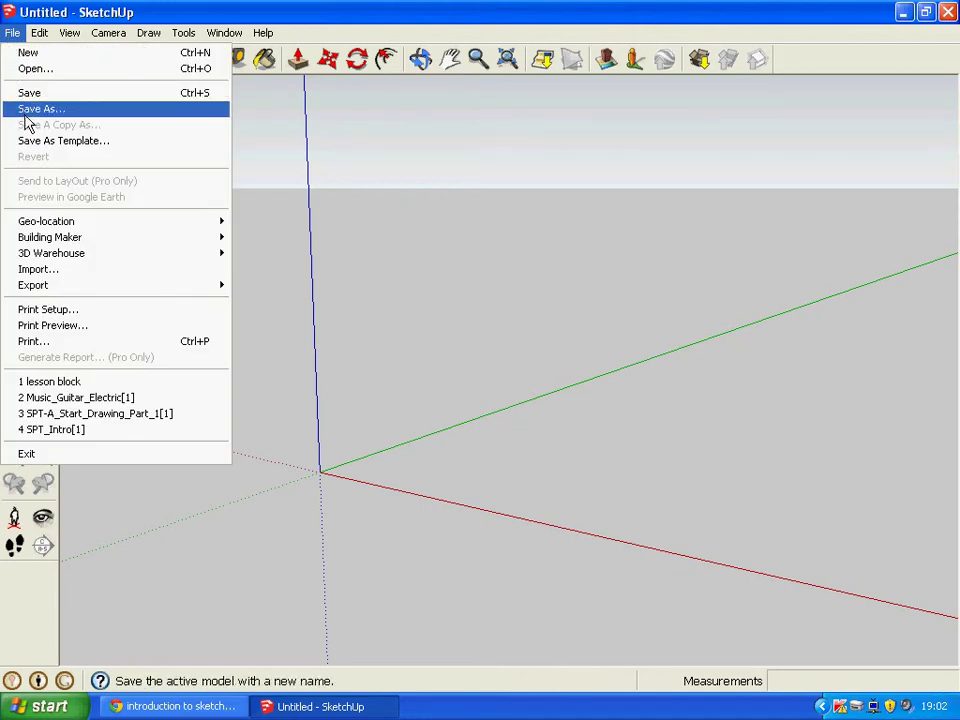
{"action": "left_click", "coordinate": [28, 68]}
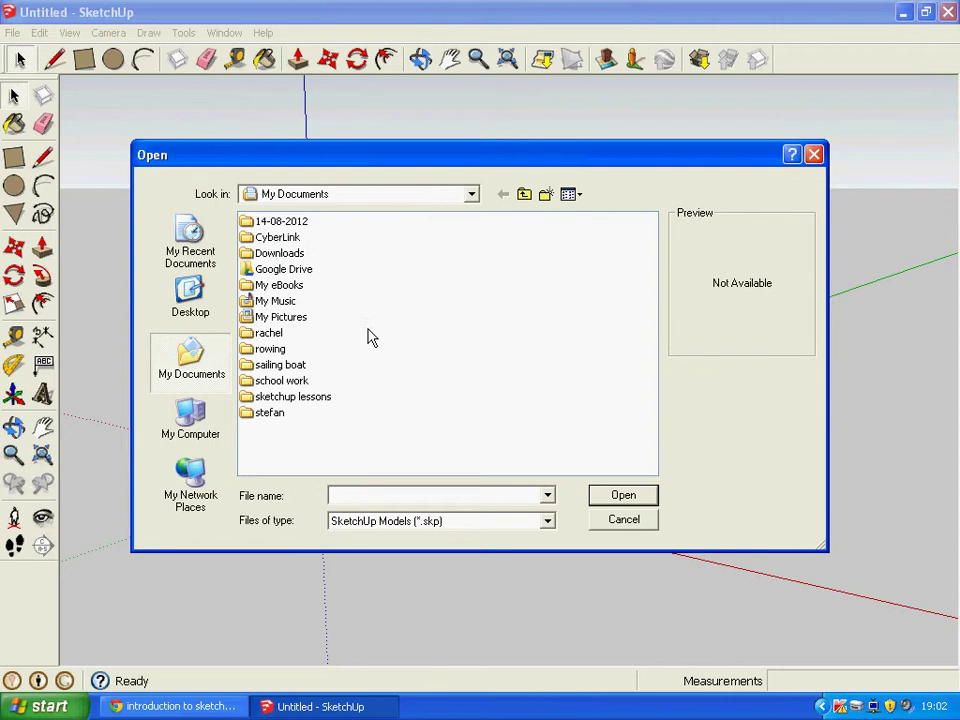
{"action": "double_click", "coordinate": [251, 397]}
{"action": "left_click", "coordinate": [250, 222]}
{"action": "left_click", "coordinate": [624, 497]}
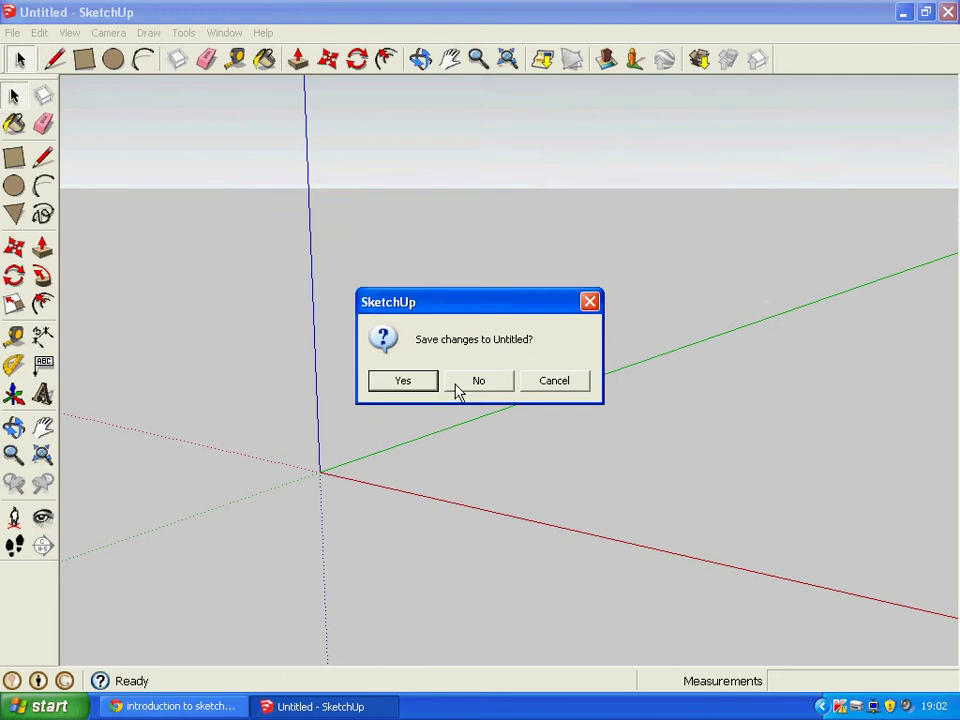
{"action": "left_click", "coordinate": [458, 386]}
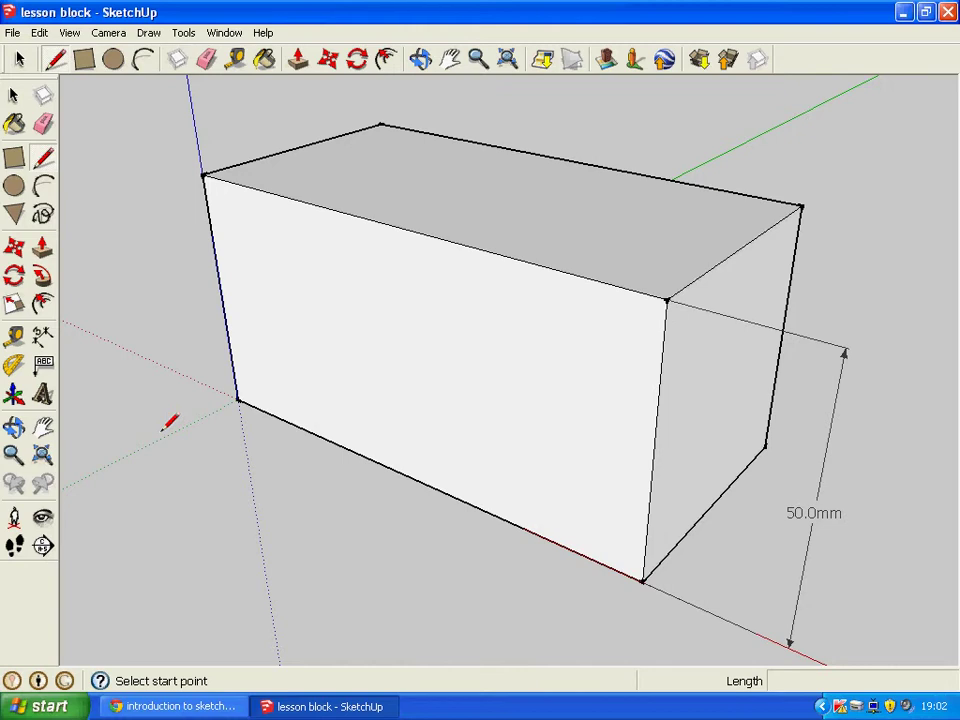
- Practise selecting single edges of the block one at a time, followed by its front face and top face
{"action": "key", "text": "o"}
{"action": "mouse_move", "coordinate": [165, 437]}
{"action": "left_mouse_down"}
{"action": "mouse_move", "coordinate": [244, 446]}
{"action": "mouse_move", "coordinate": [157, 448]}
{"action": "mouse_move", "coordinate": [189, 461]}
{"action": "mouse_move", "coordinate": [170, 459]}
{"action": "left_mouse_up"}
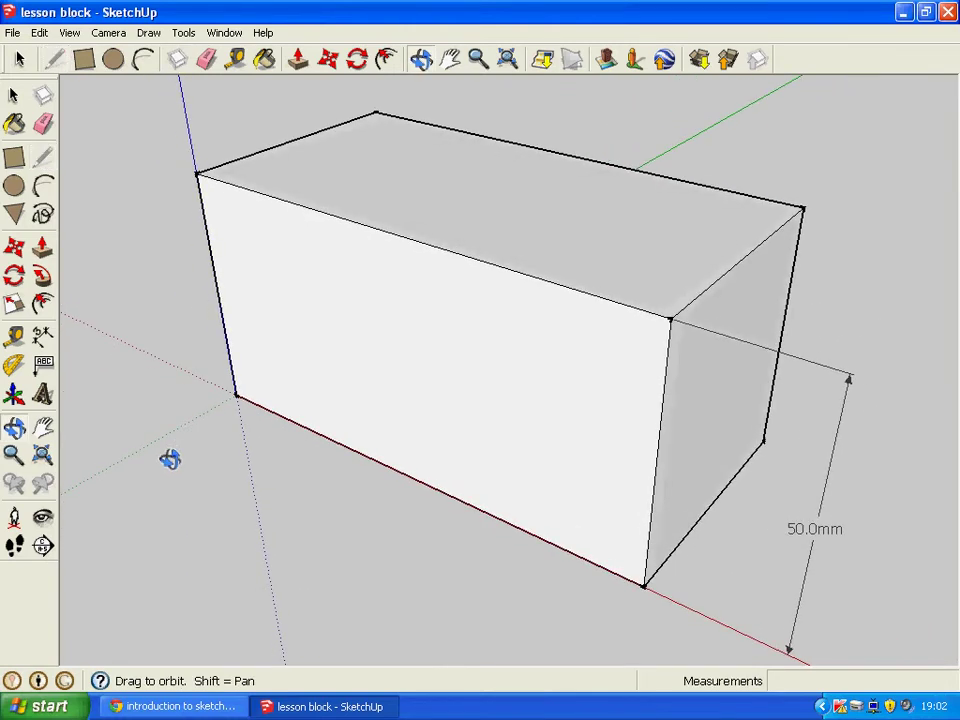
{"action": "key", "text": "l"}
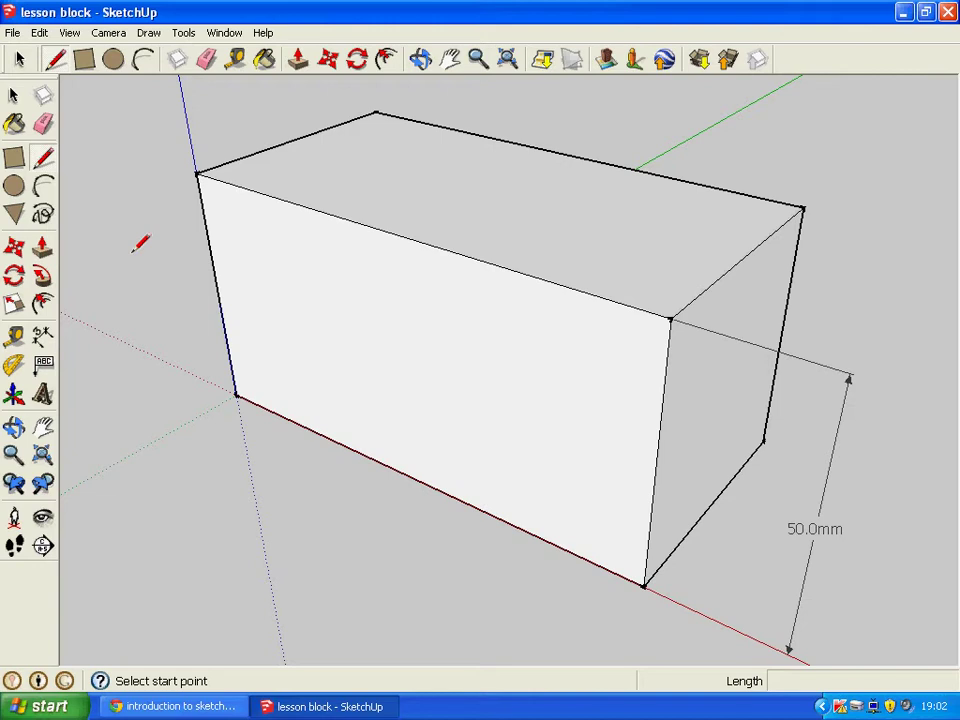
{"action": "left_click", "coordinate": [19, 60]}
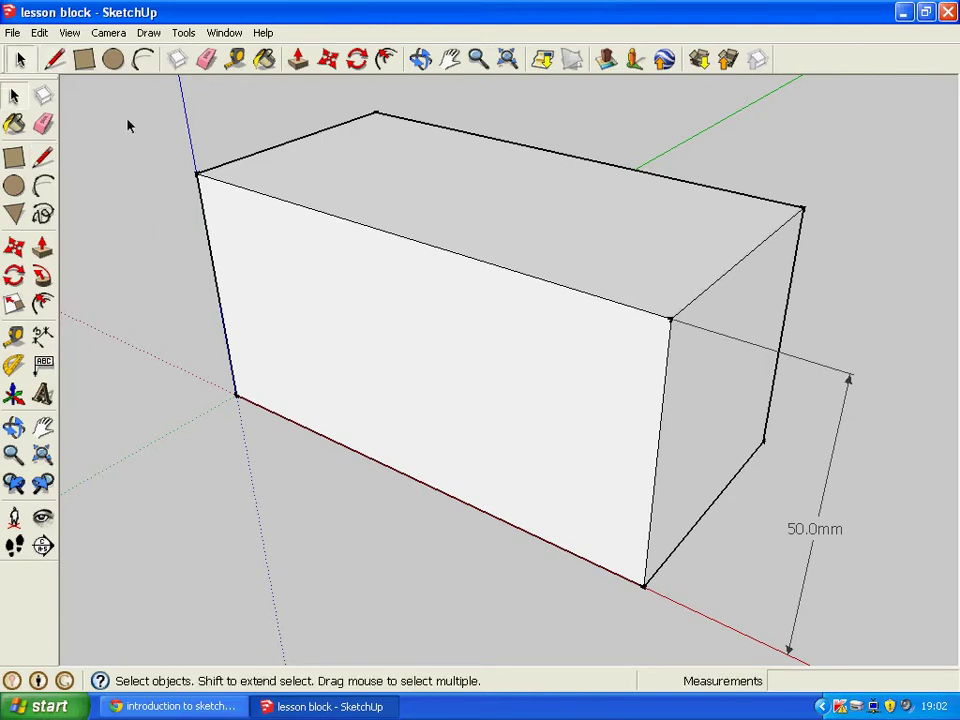
{"action": "left_click", "coordinate": [22, 97]}
{"action": "left_click", "coordinate": [421, 245]}
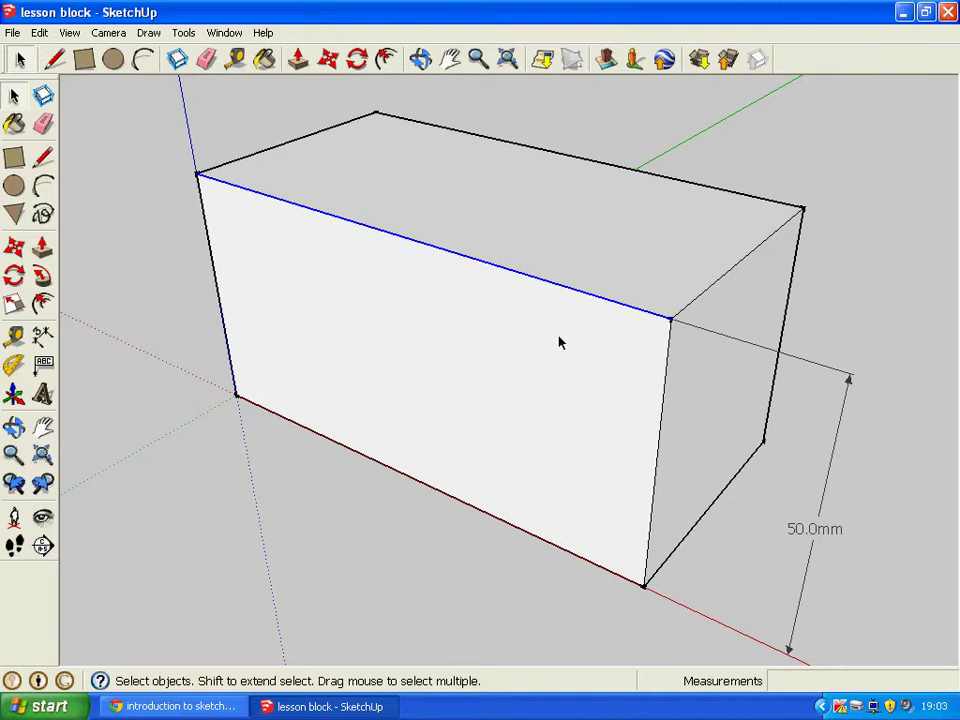
{"action": "left_click", "coordinate": [662, 392]}
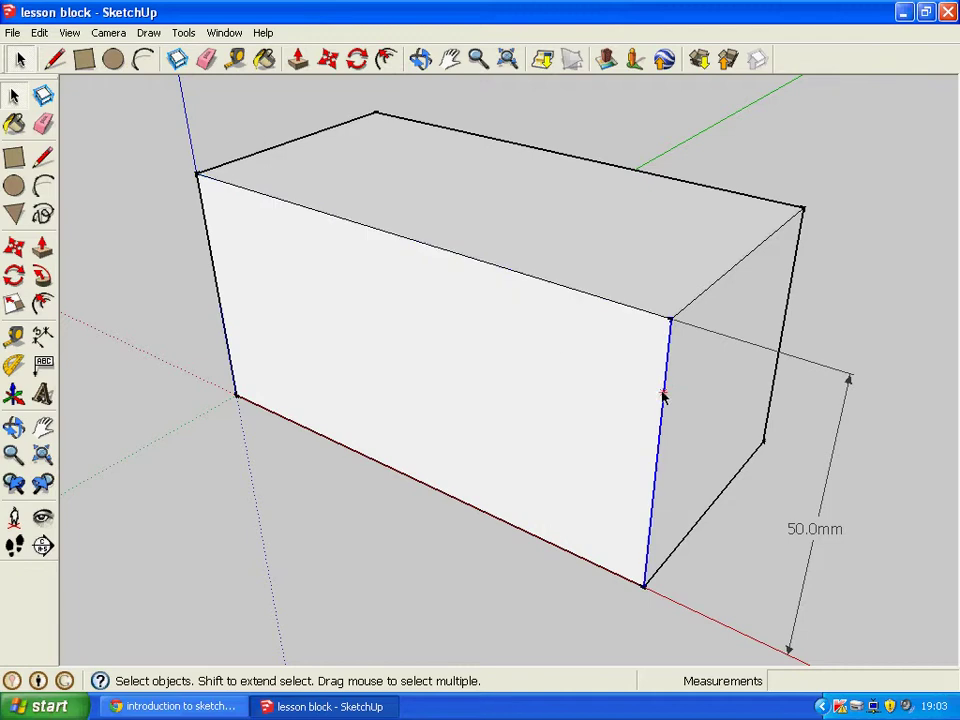
{"action": "left_click", "coordinate": [722, 279]}
{"action": "left_click", "coordinate": [715, 284]}
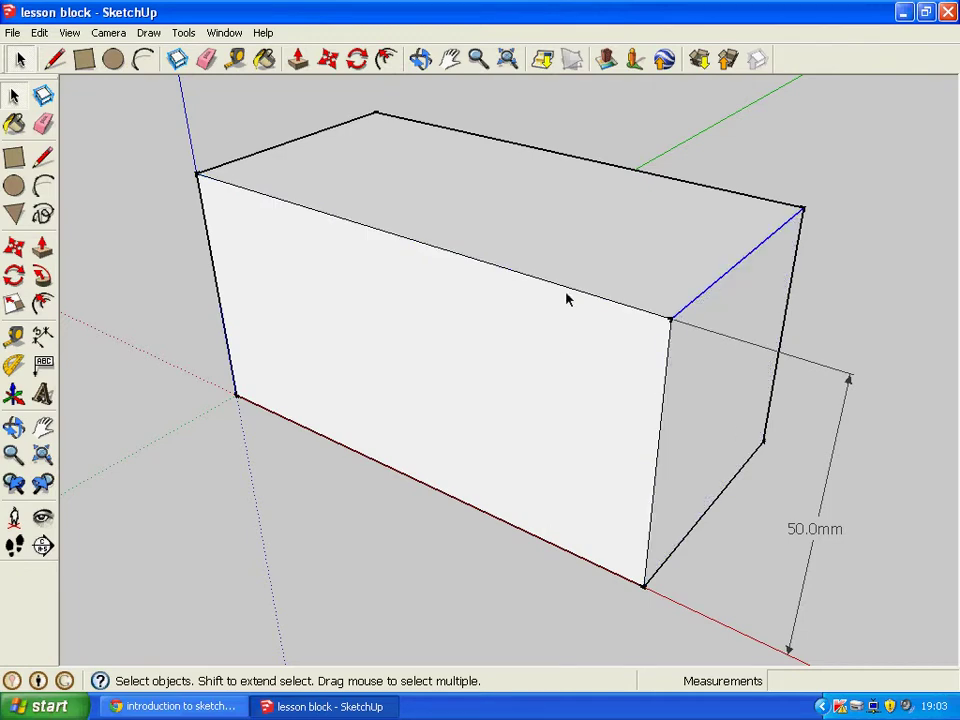
{"action": "left_click", "coordinate": [445, 358]}
{"action": "left_click", "coordinate": [458, 240]}
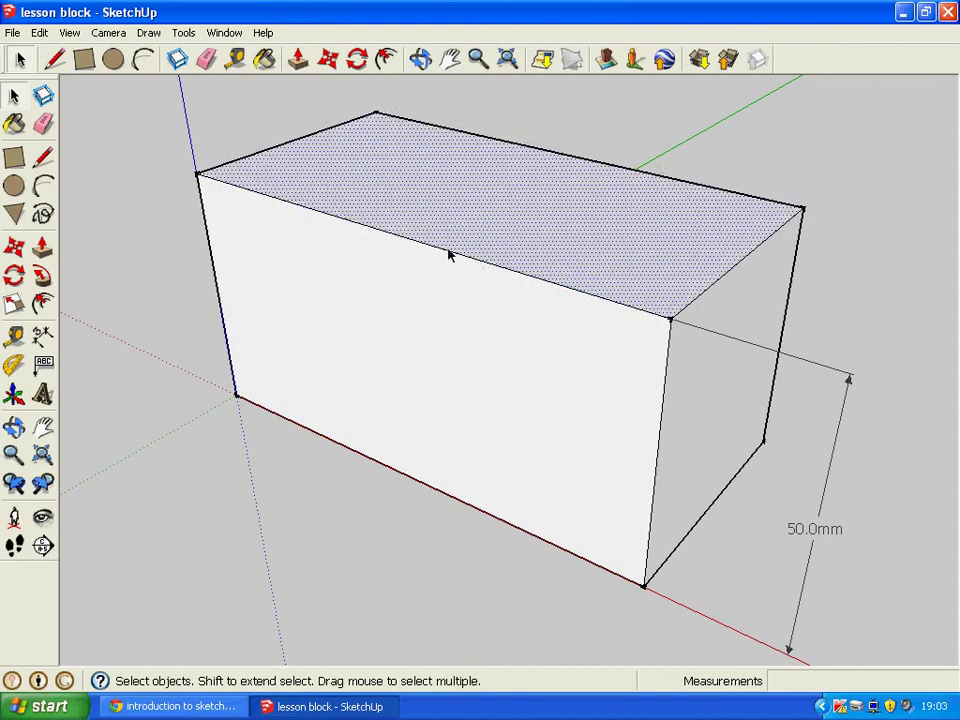
- Divide the long front edge of the block's top face into 3 equal segments
{"action": "left_click", "coordinate": [448, 253]}
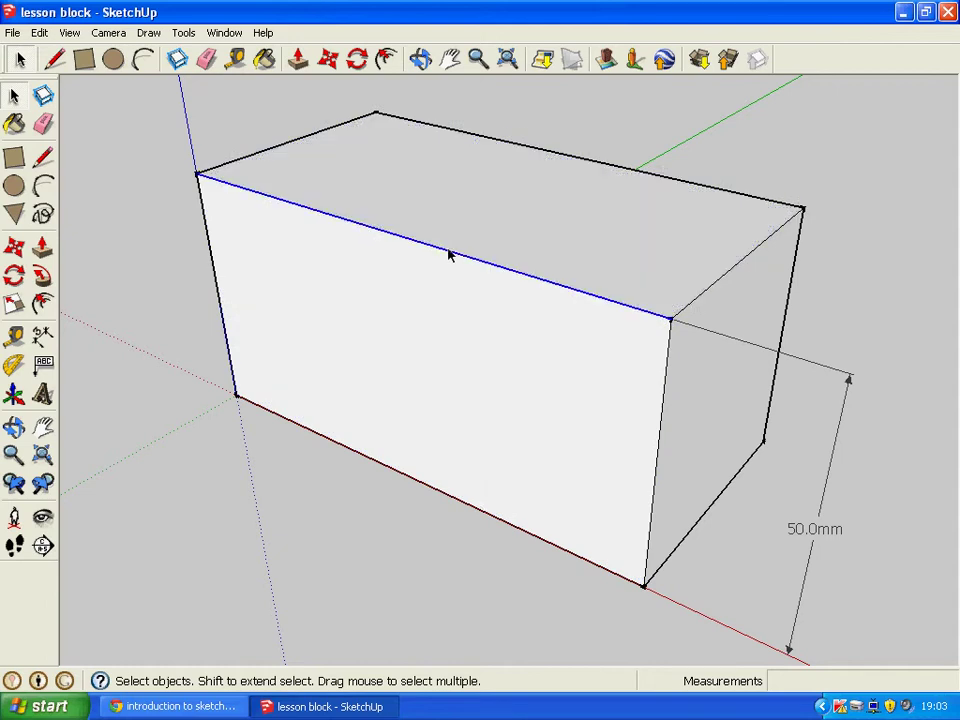
{"action": "right_click", "coordinate": [450, 256]}
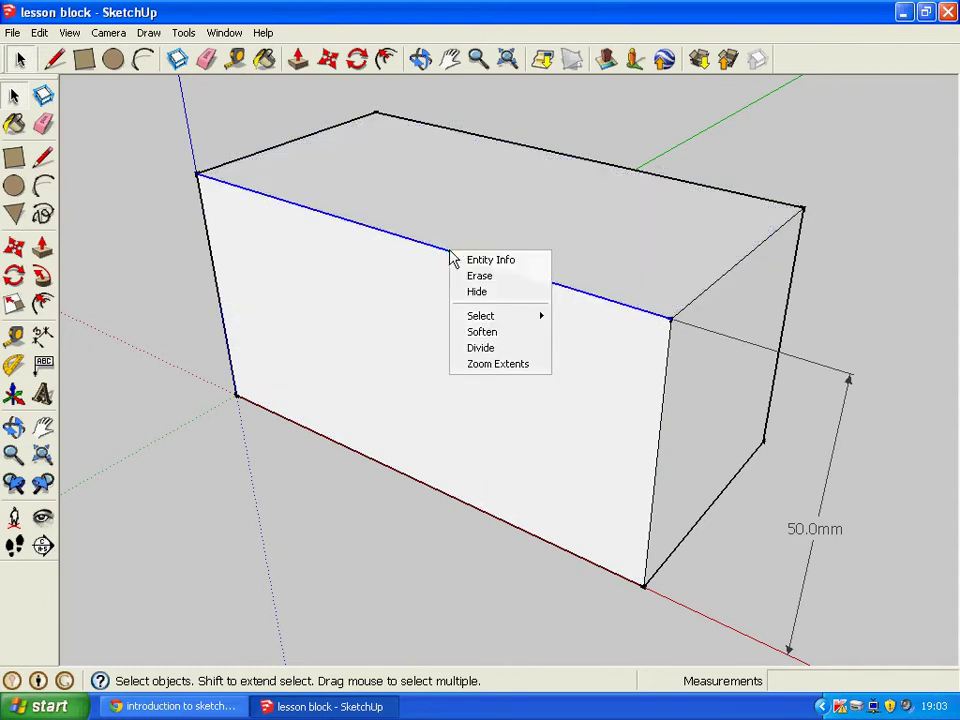
{"action": "left_click", "coordinate": [474, 349]}
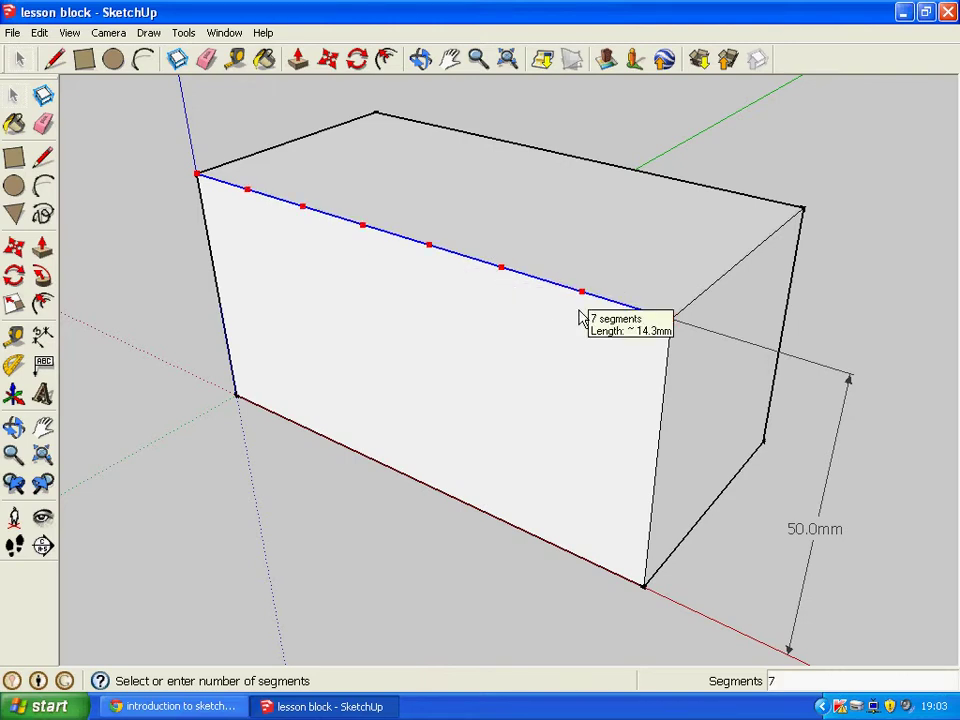
{"action": "left_click", "coordinate": [489, 287]}
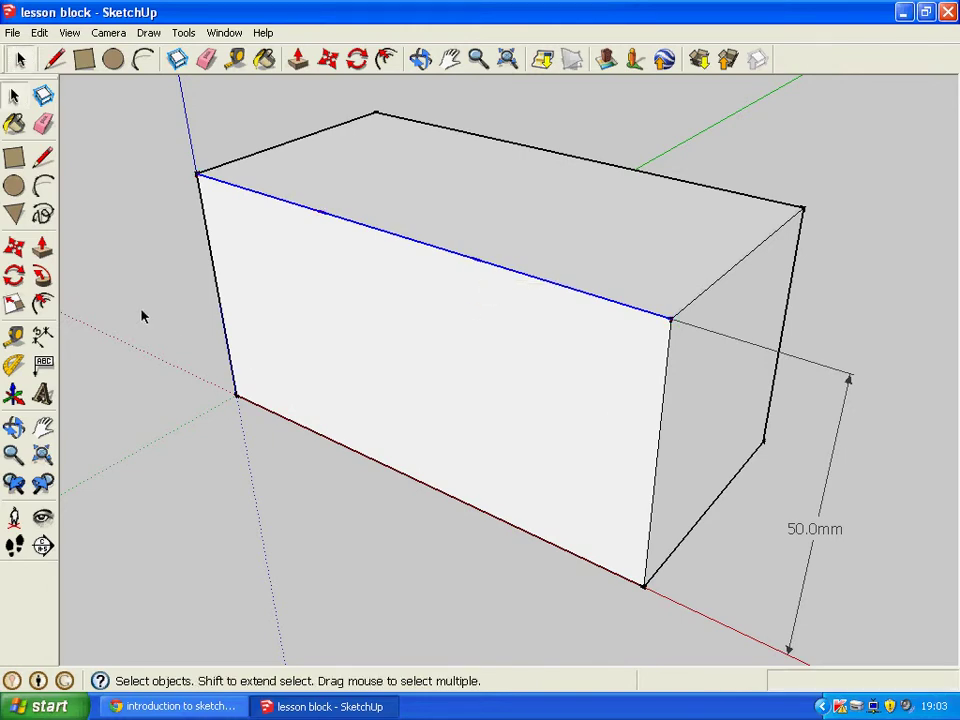
- Draw two 50 mm lines across the top face from the division points to the opposite edge, parallel to the green axis
{"action": "left_click", "coordinate": [42, 157]}
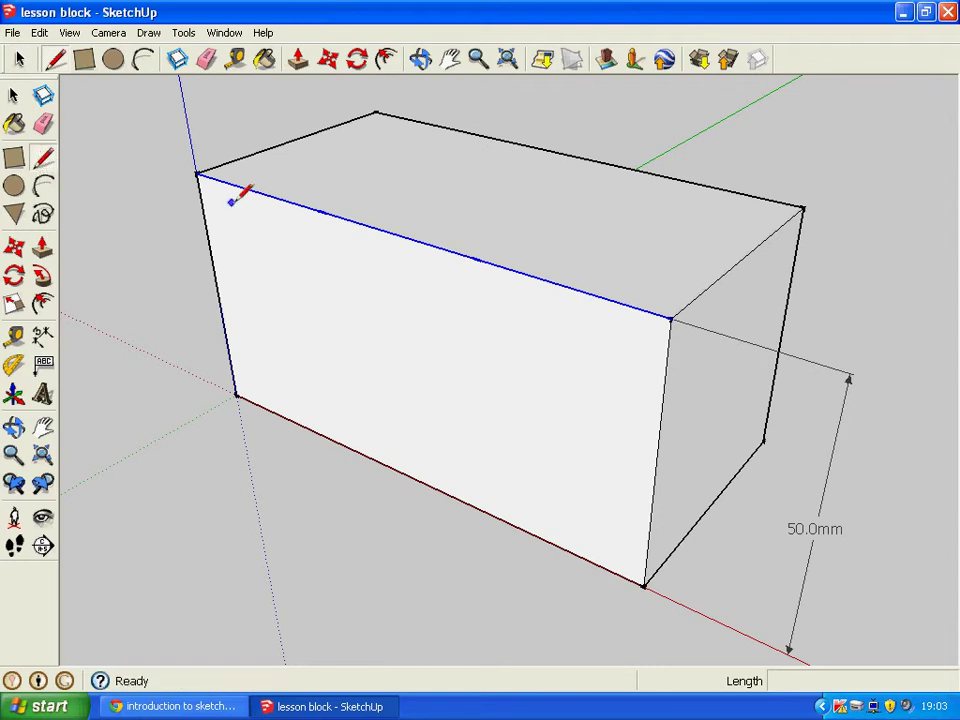
{"action": "left_click", "coordinate": [321, 211]}
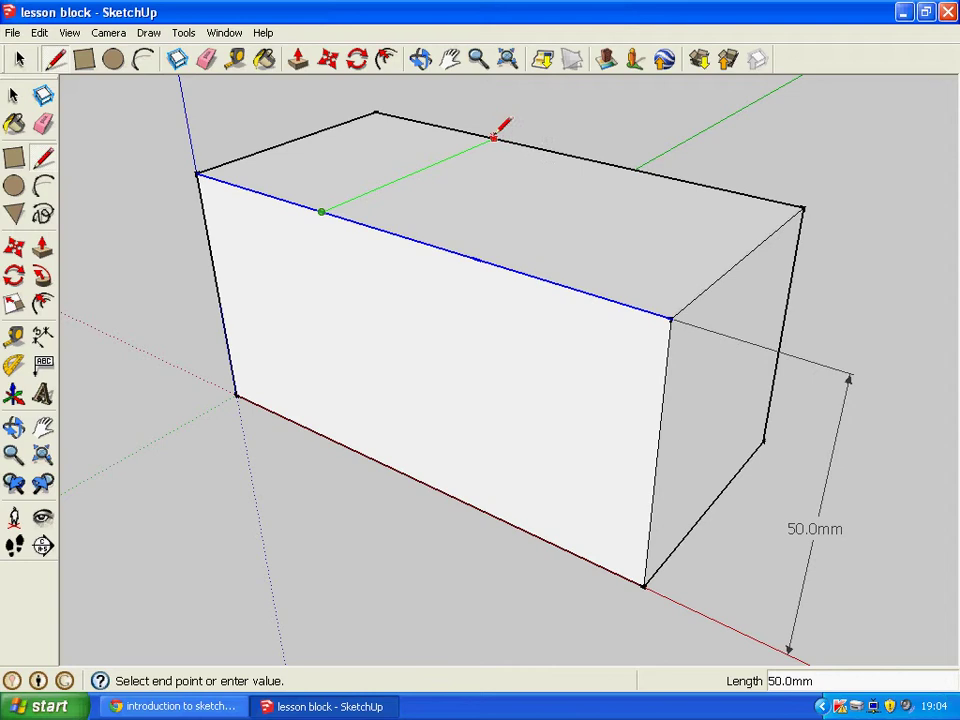
{"action": "left_click", "coordinate": [493, 137]}
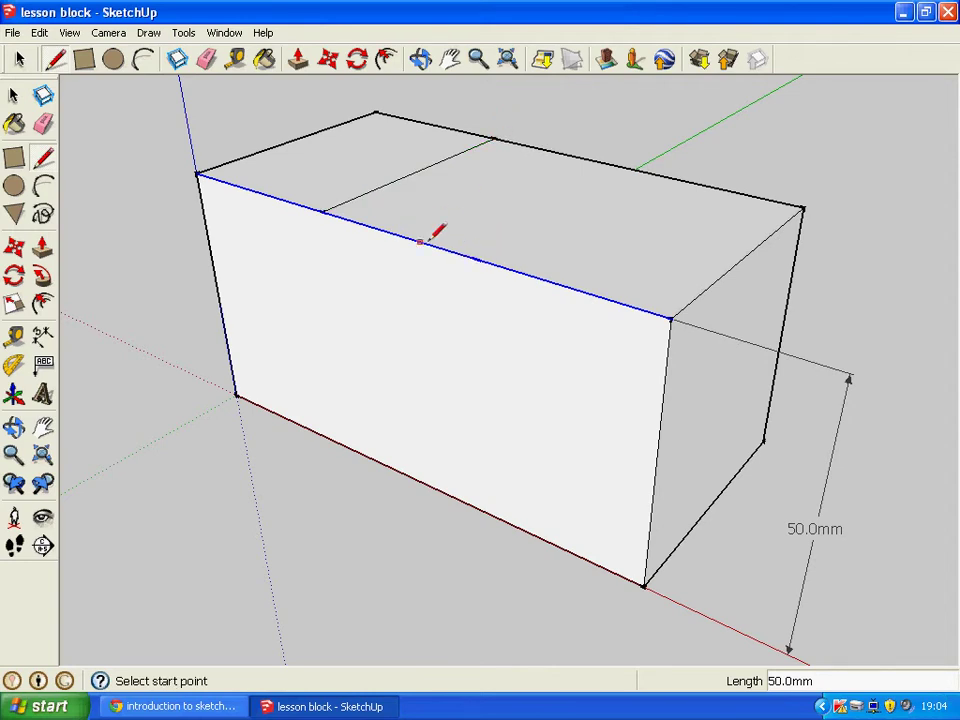
{"action": "left_click", "coordinate": [476, 259]}
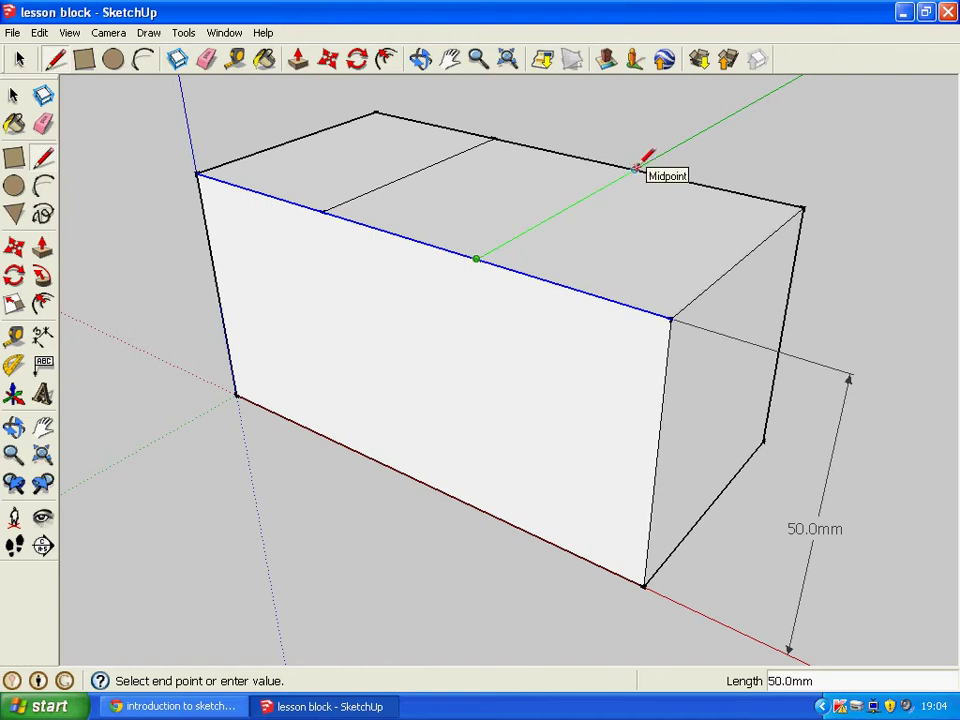
{"action": "left_click", "coordinate": [636, 168]}
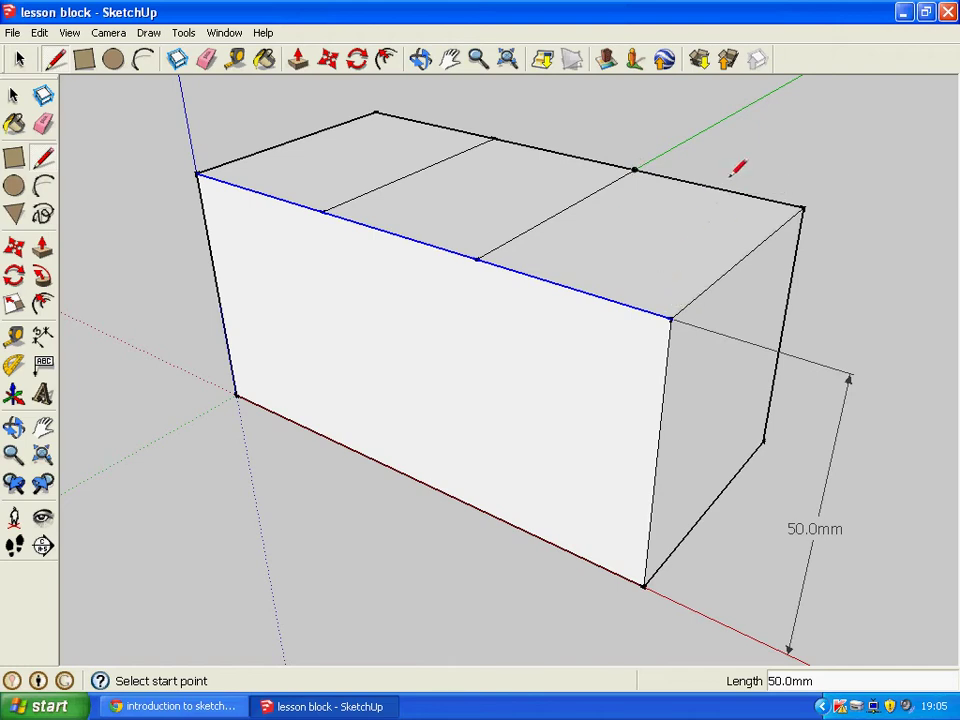
- Push/Pull the middle third of the block's top face upward by 10 mm
{"action": "middle_click_drag", "start_coordinate": [739, 161], "coordinate": [689, 232]}
{"action": "key", "text": "l"}
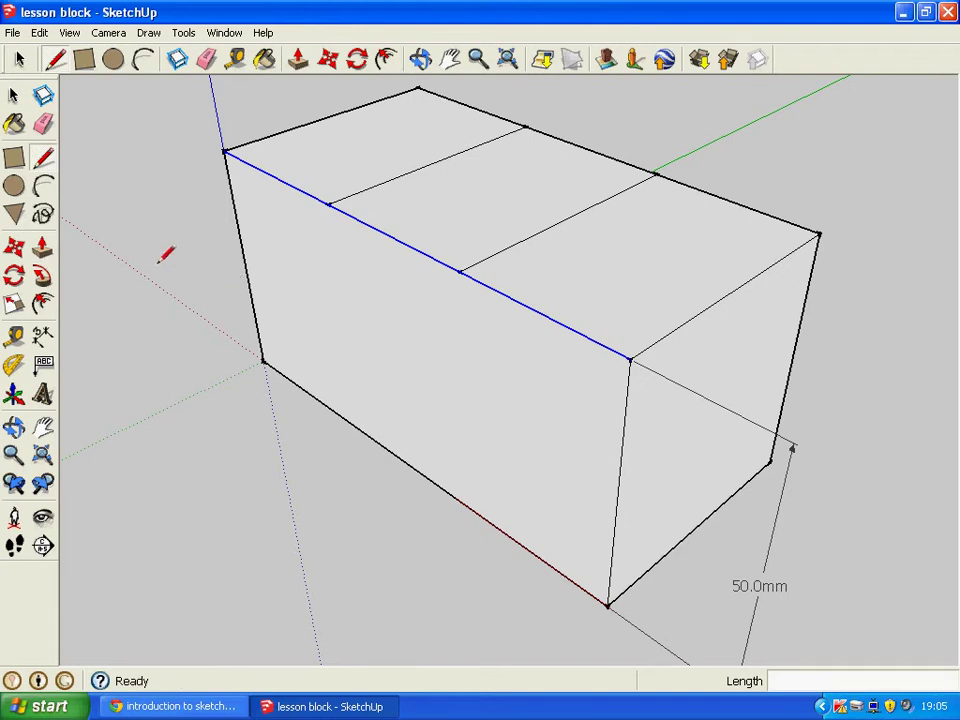
{"action": "left_click", "coordinate": [41, 250]}
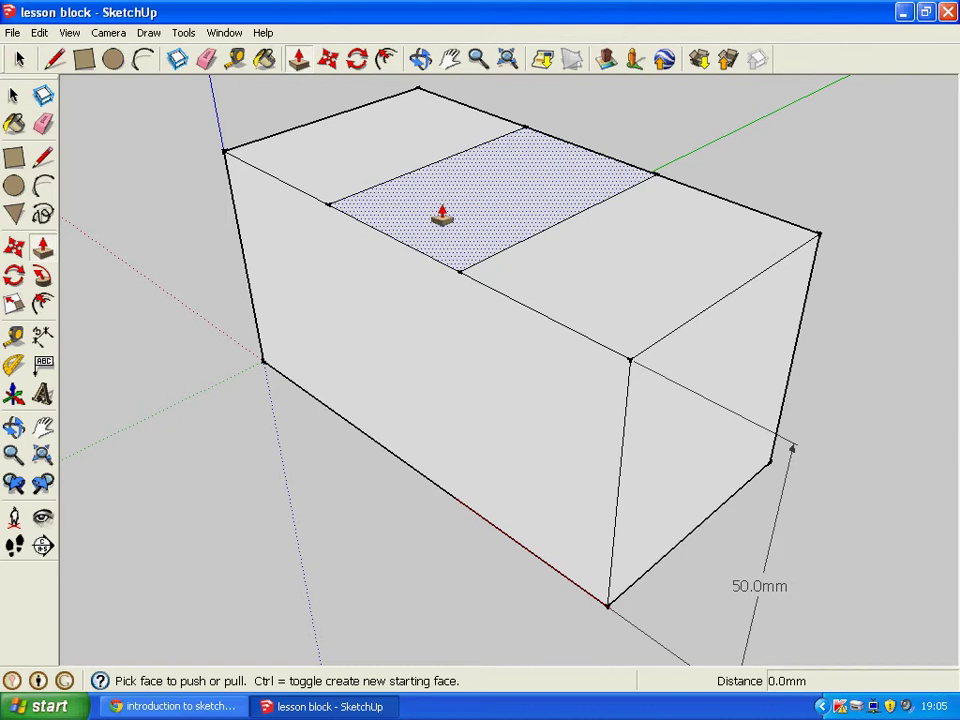
{"action": "middle_click_drag", "start_coordinate": [442, 215], "coordinate": [448, 195]}
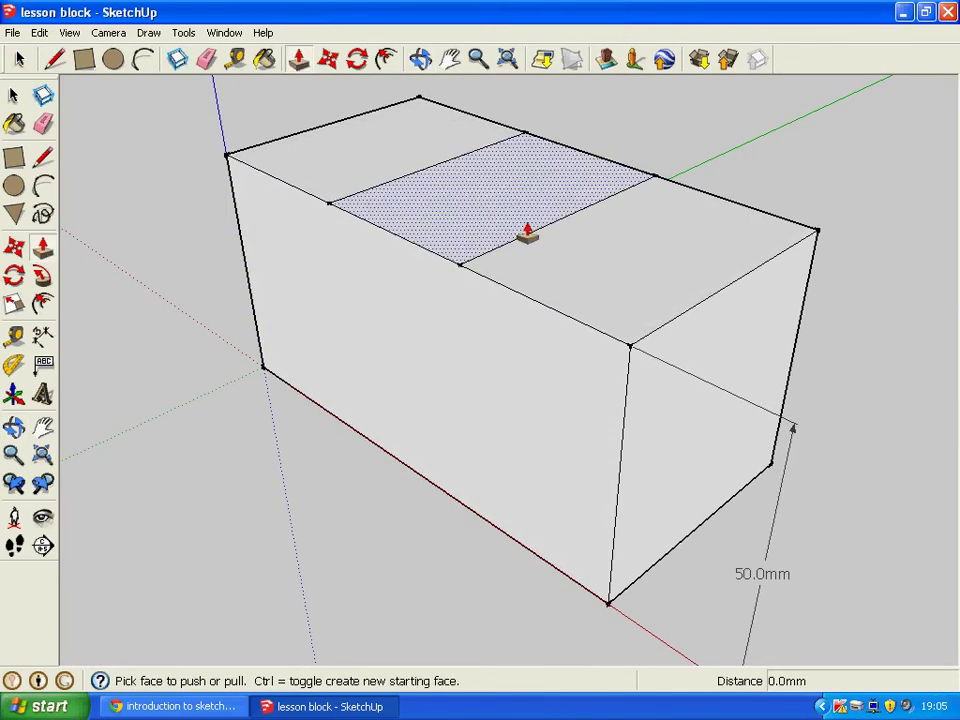
{"action": "left_click_drag", "start_coordinate": [482, 212], "coordinate": [481, 163]}
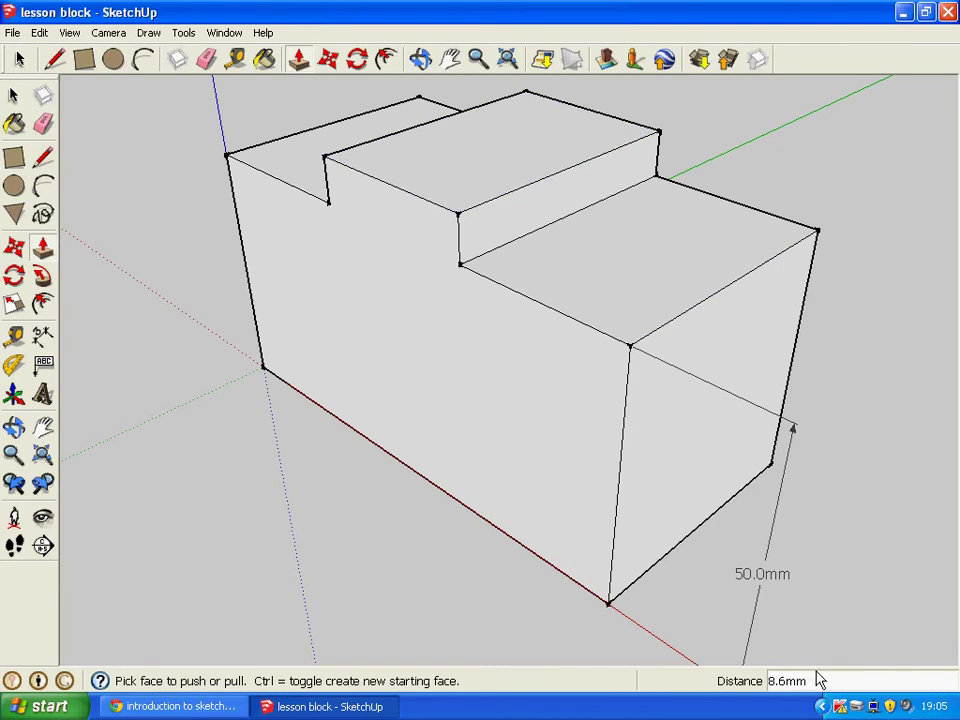
{"action": "type", "text": "10"}
{"action": "key", "text": "Return"}
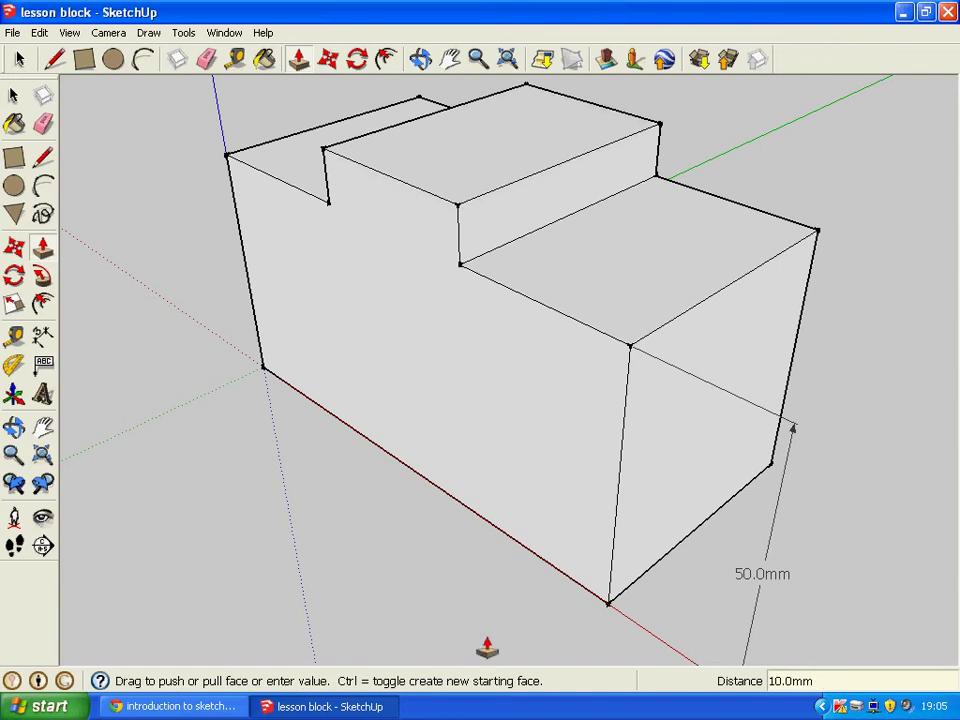
{"action": "middle_click_drag", "start_coordinate": [294, 522], "coordinate": [263, 492]}
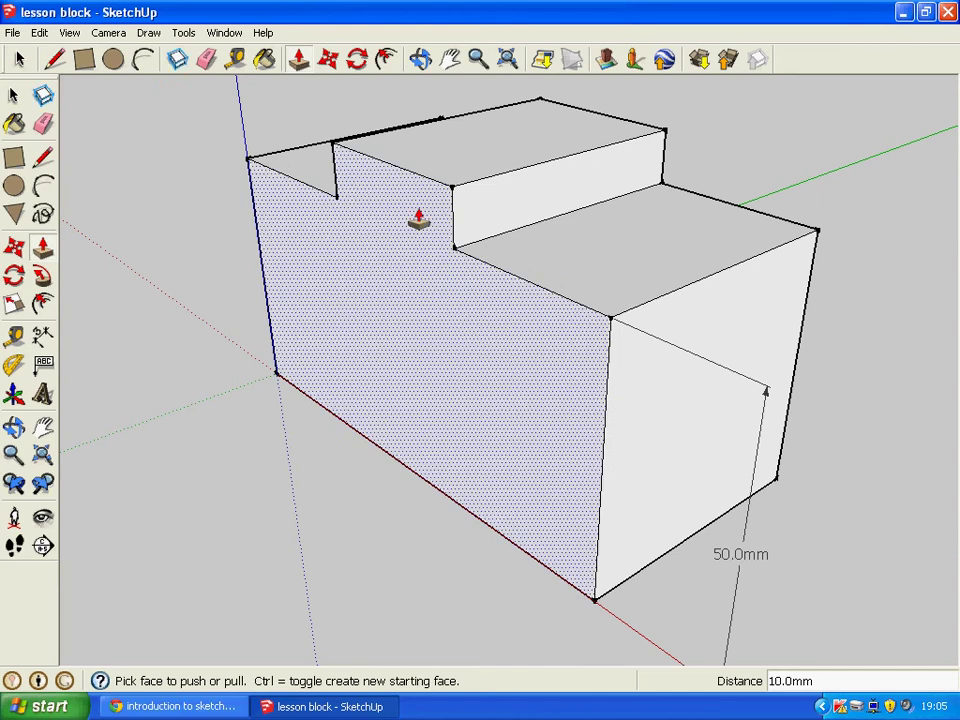
{"action": "middle_click_drag", "start_coordinate": [167, 336], "coordinate": [336, 583]}
{"action": "left_click", "coordinate": [14, 187]}
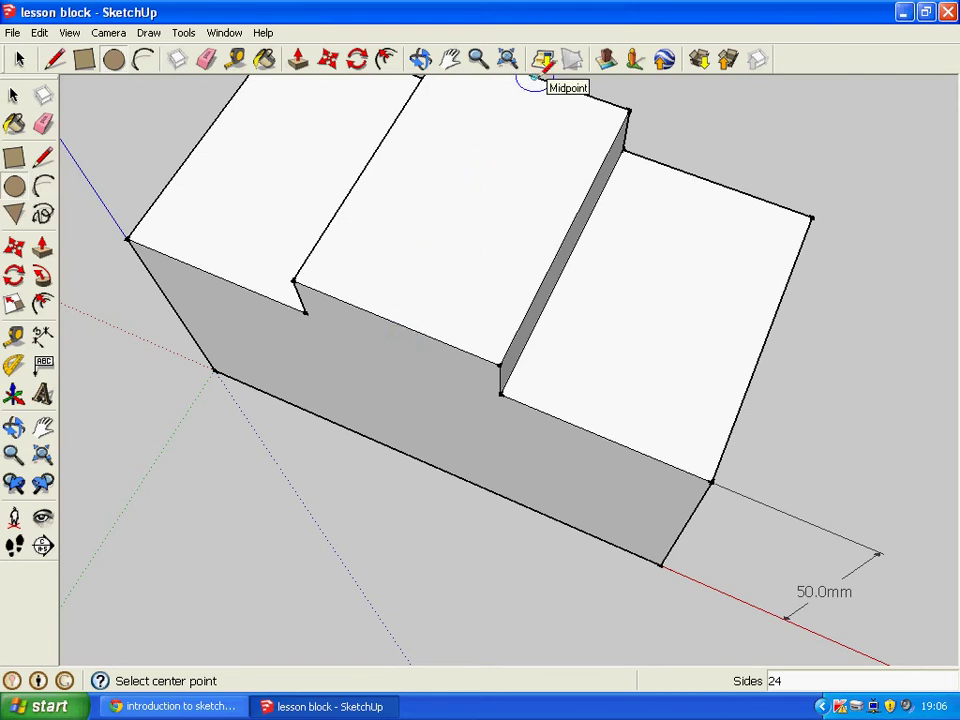
{"action": "left_click", "coordinate": [41, 160]}
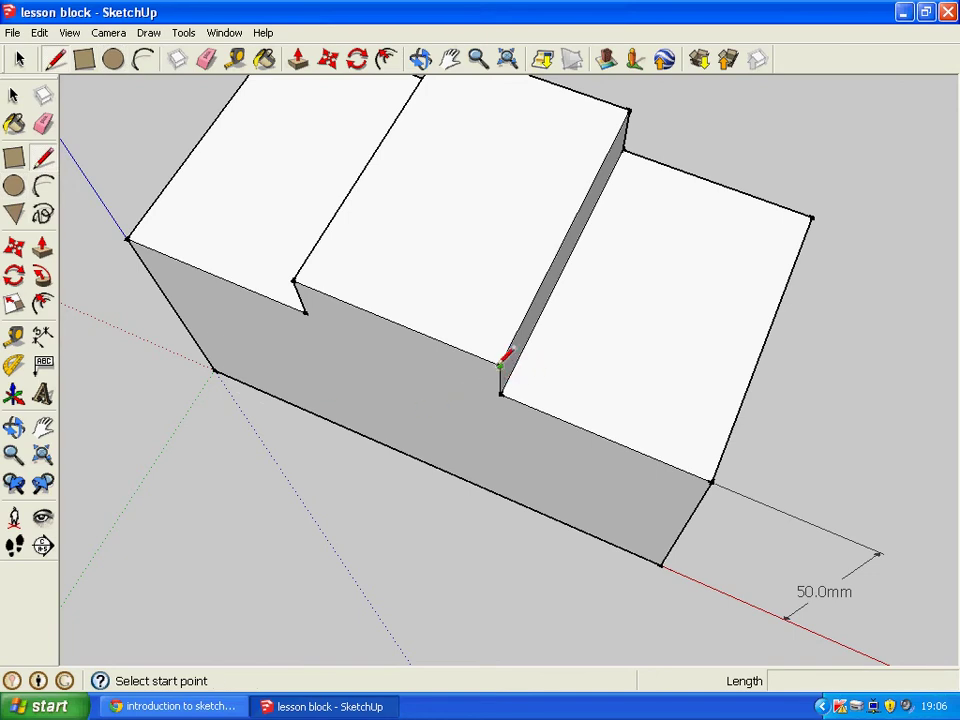
{"action": "left_click", "coordinate": [394, 320]}
{"action": "right_click", "coordinate": [517, 157]}
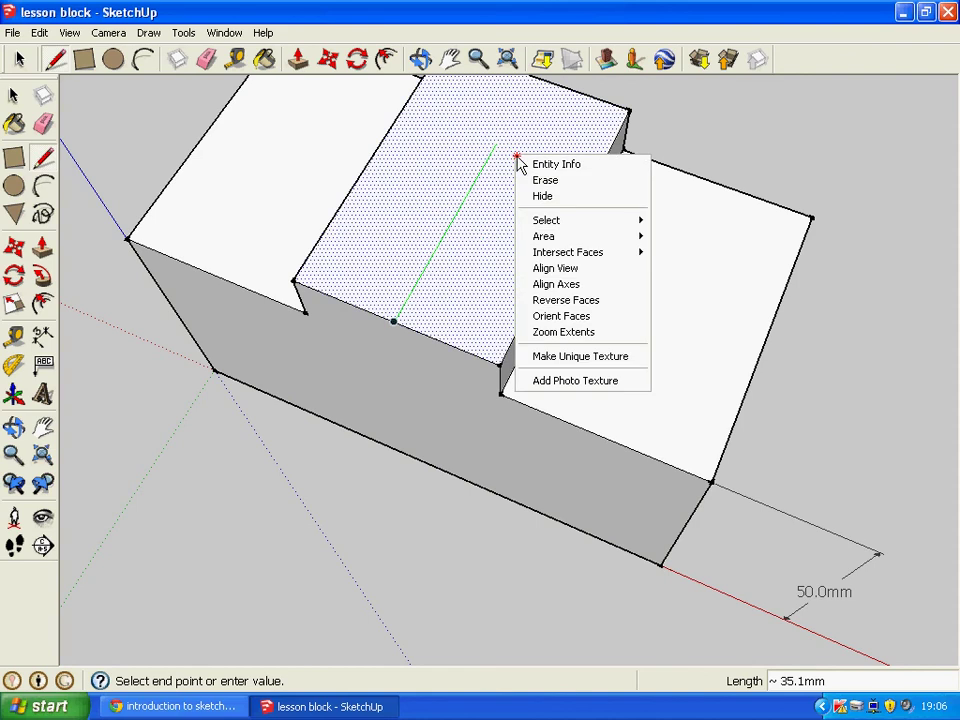
{"action": "right_click", "coordinate": [503, 173]}
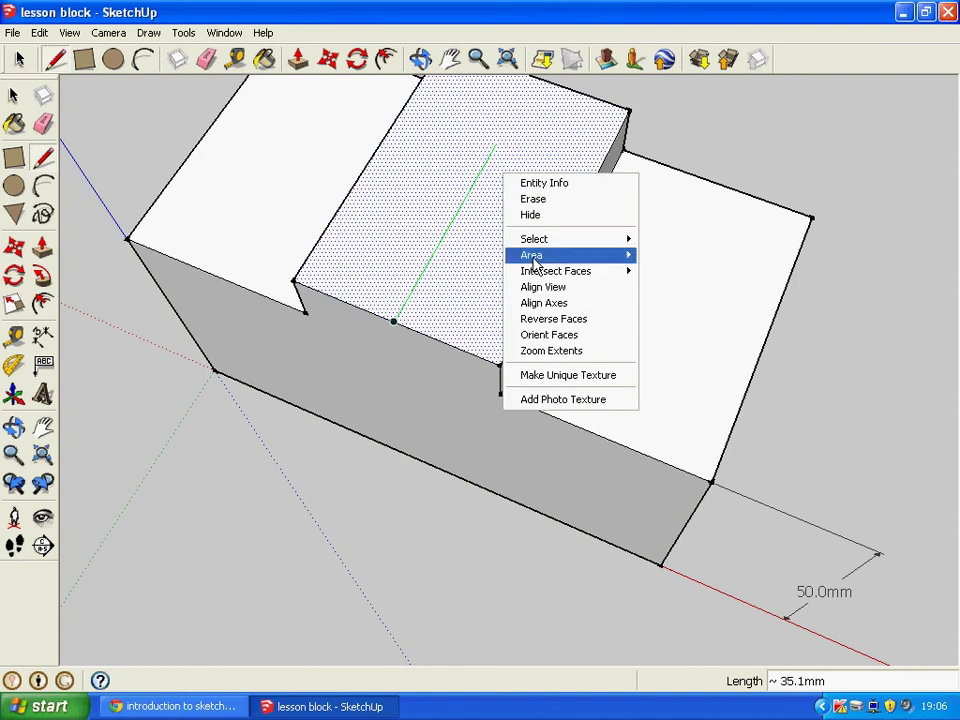
{"action": "left_click", "coordinate": [364, 372]}
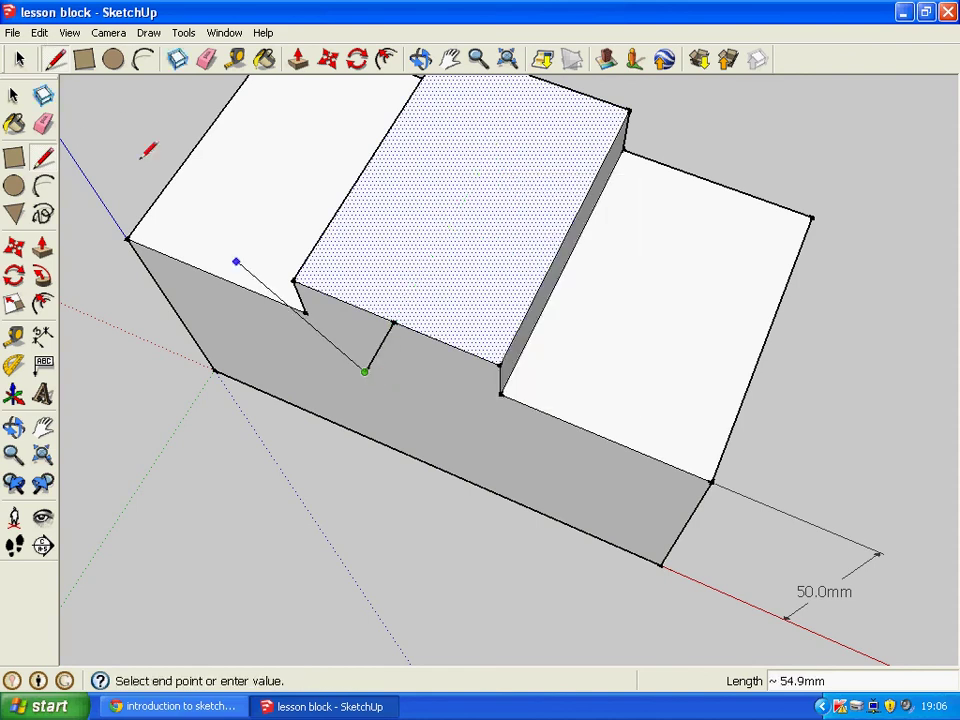
{"action": "left_click", "coordinate": [39, 32]}
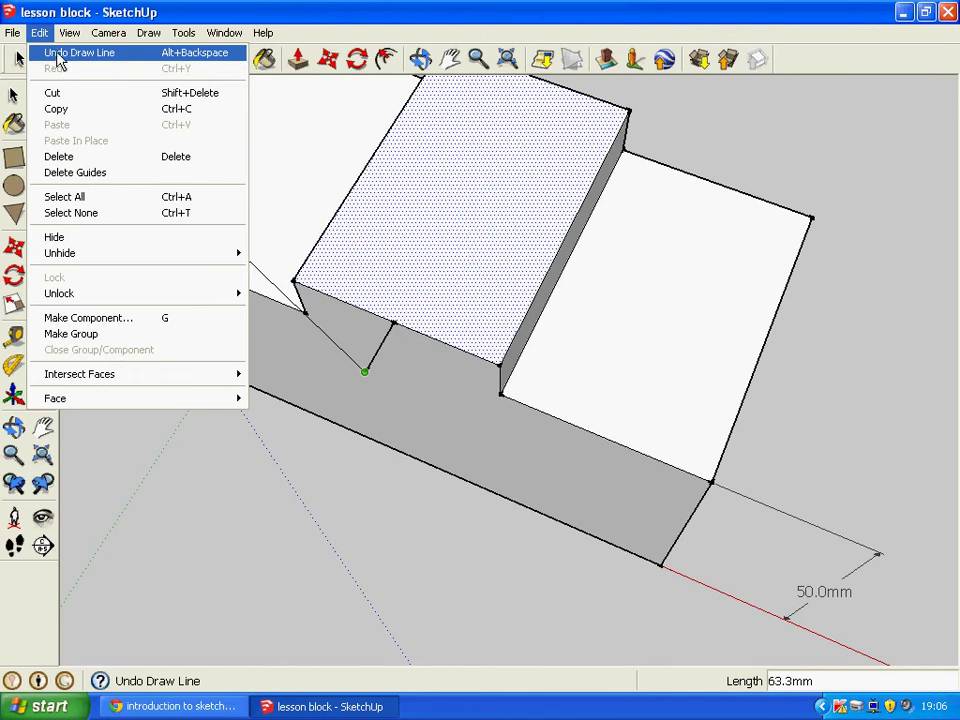
{"action": "left_click", "coordinate": [60, 52]}
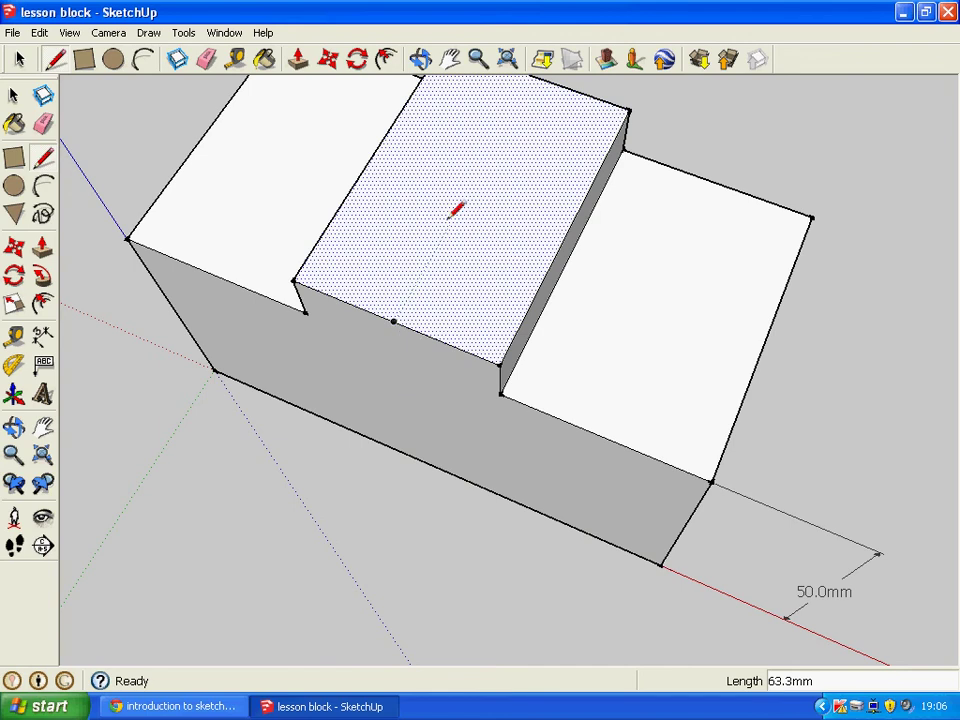
- Draw a 50 mm line and a crossing line of about 33.3 mm between opposite edge midpoints of the raised section's top face
{"action": "mouse_move", "coordinate": [456, 240]}
{"action": "middle_mouse_down"}
{"action": "mouse_move", "coordinate": [454, 326]}
{"action": "mouse_move", "coordinate": [355, 205]}
{"action": "mouse_move", "coordinate": [343, 92]}
{"action": "middle_mouse_up"}
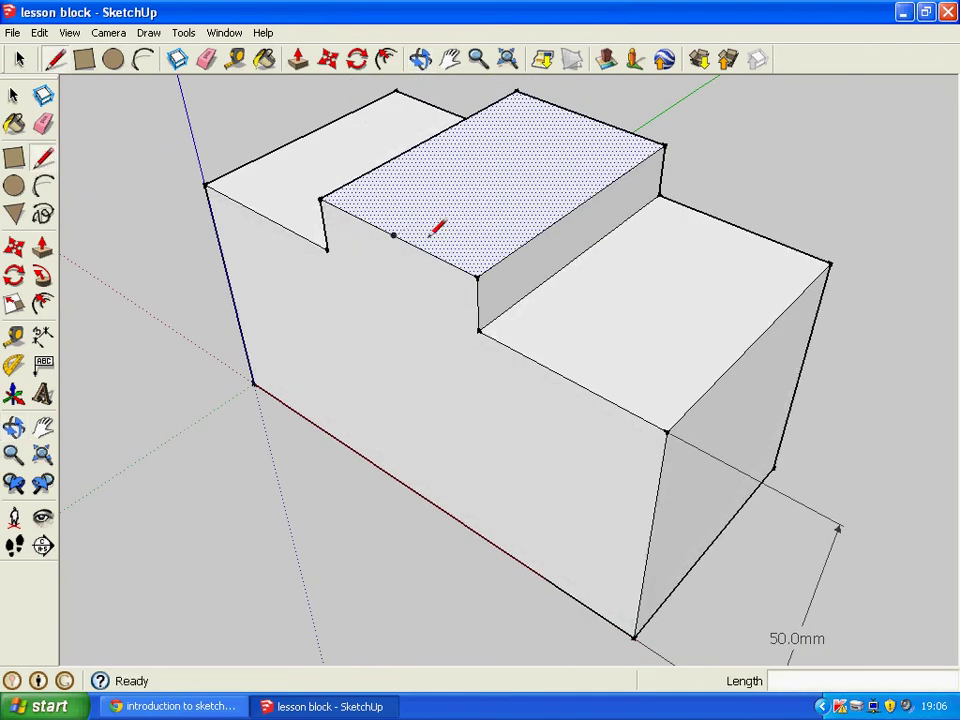
{"action": "left_click", "coordinate": [393, 235]}
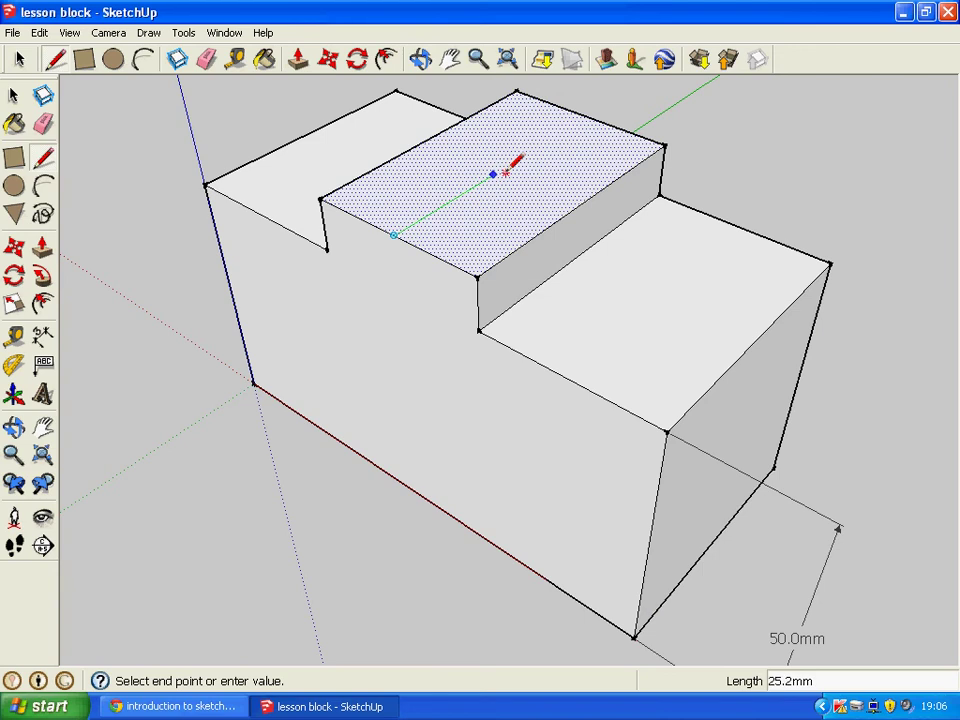
{"action": "left_click", "coordinate": [589, 118]}
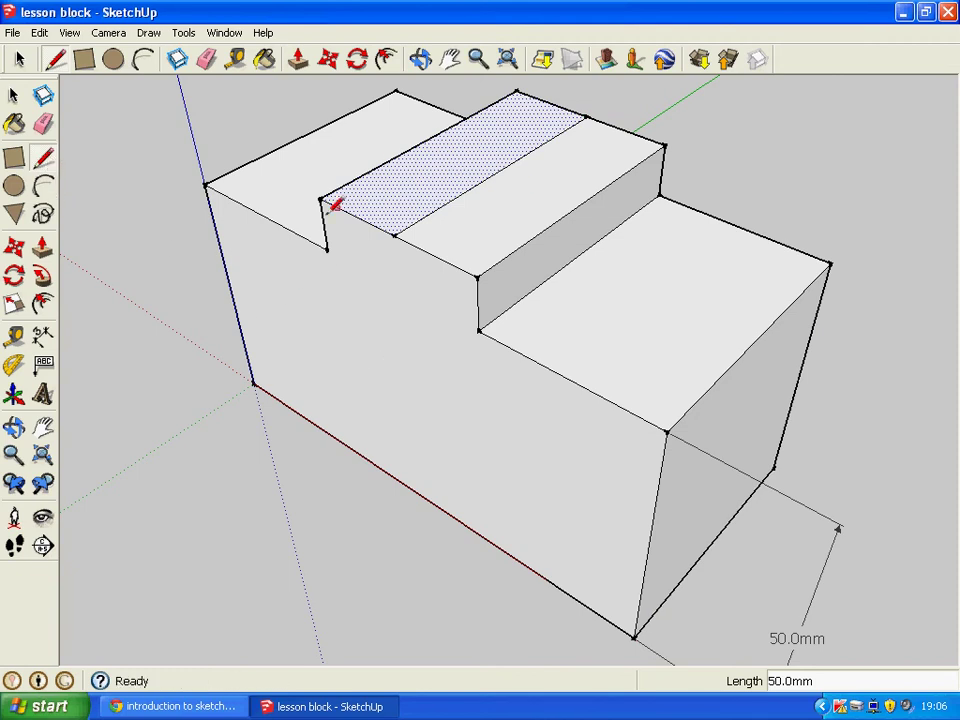
{"action": "left_click", "coordinate": [426, 140]}
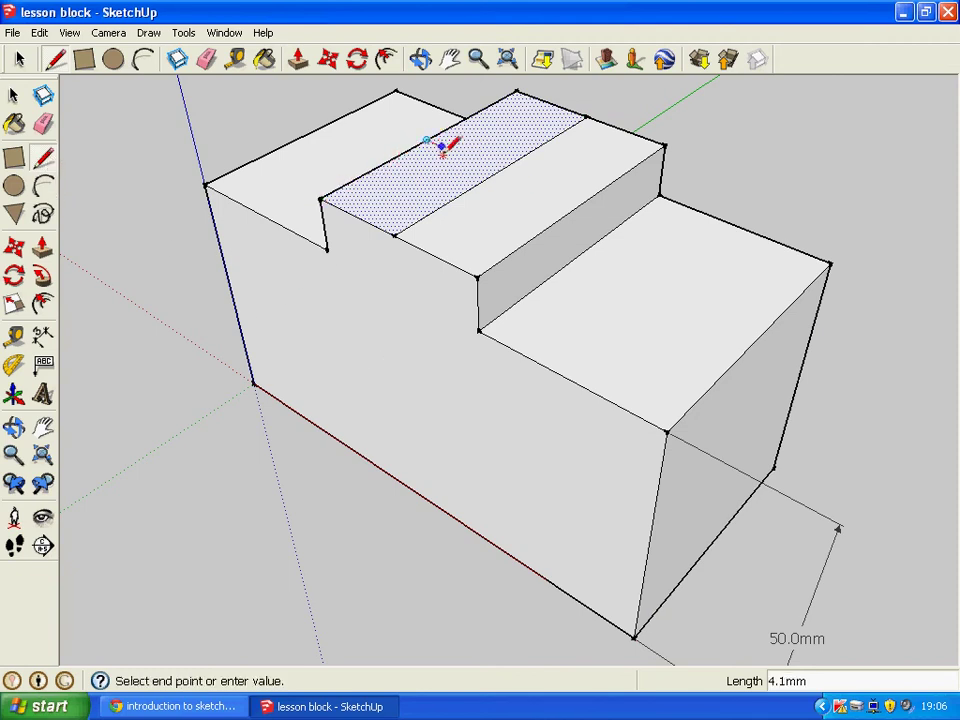
{"action": "left_click", "coordinate": [581, 204]}
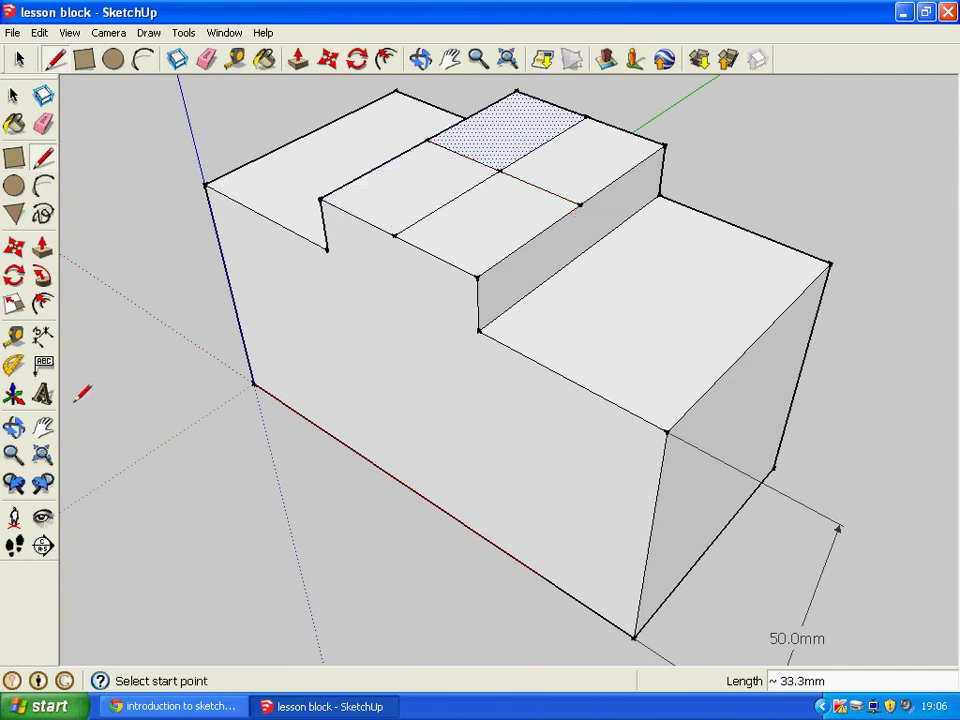
- Draw a circle of radius 10 mm centred where the two midpoint lines cross on the raised section's top face
{"action": "left_click", "coordinate": [14, 186]}
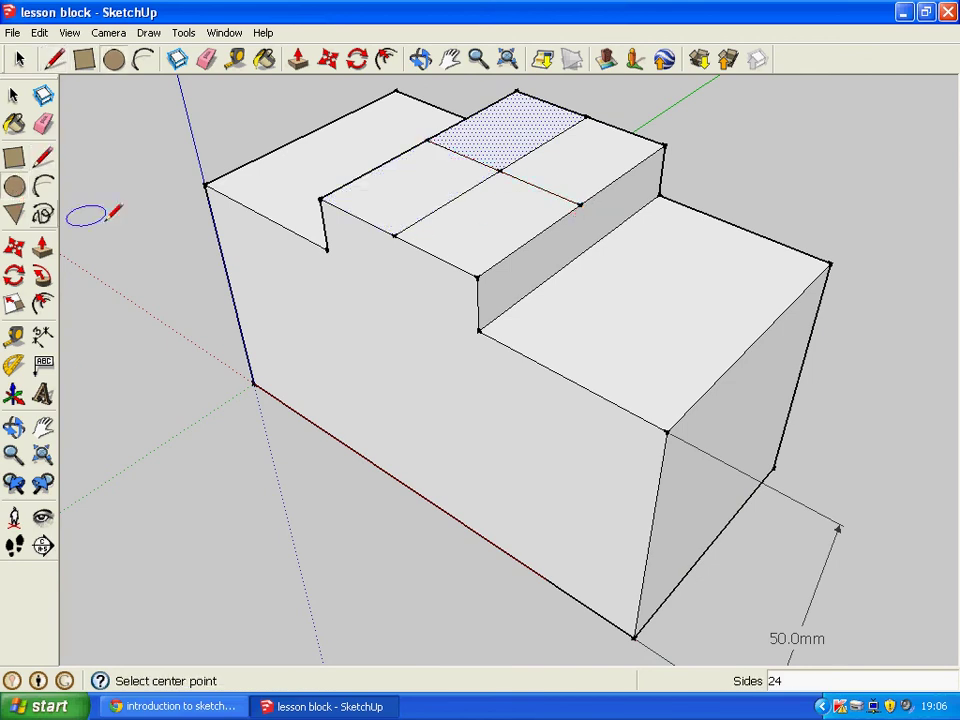
{"action": "left_click", "coordinate": [500, 171]}
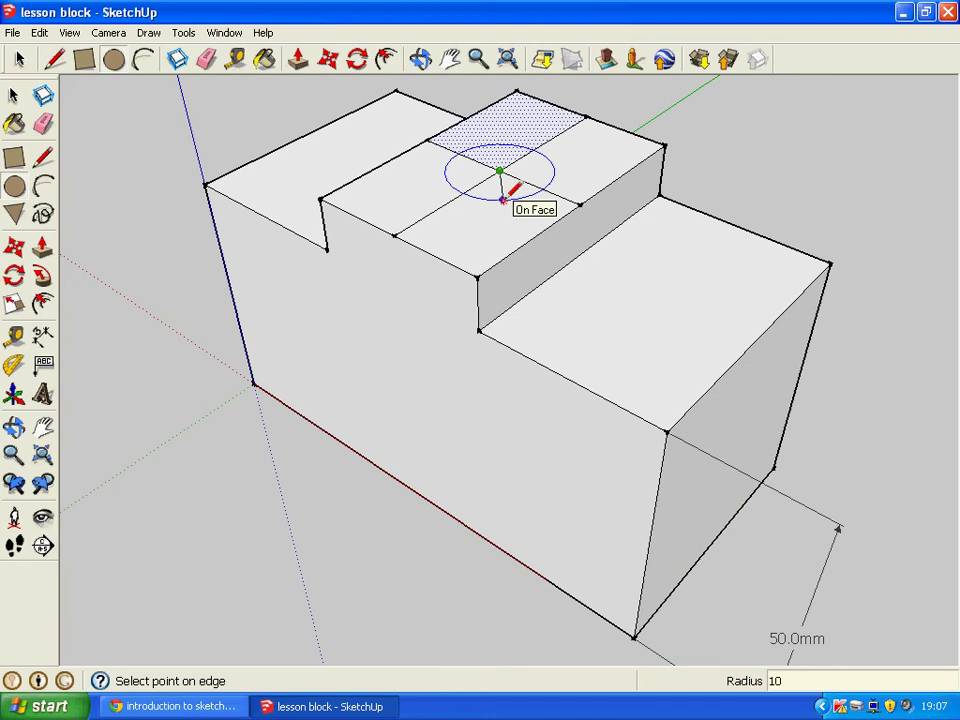
{"action": "type", "text": "10"}
{"action": "key", "text": "Return"}
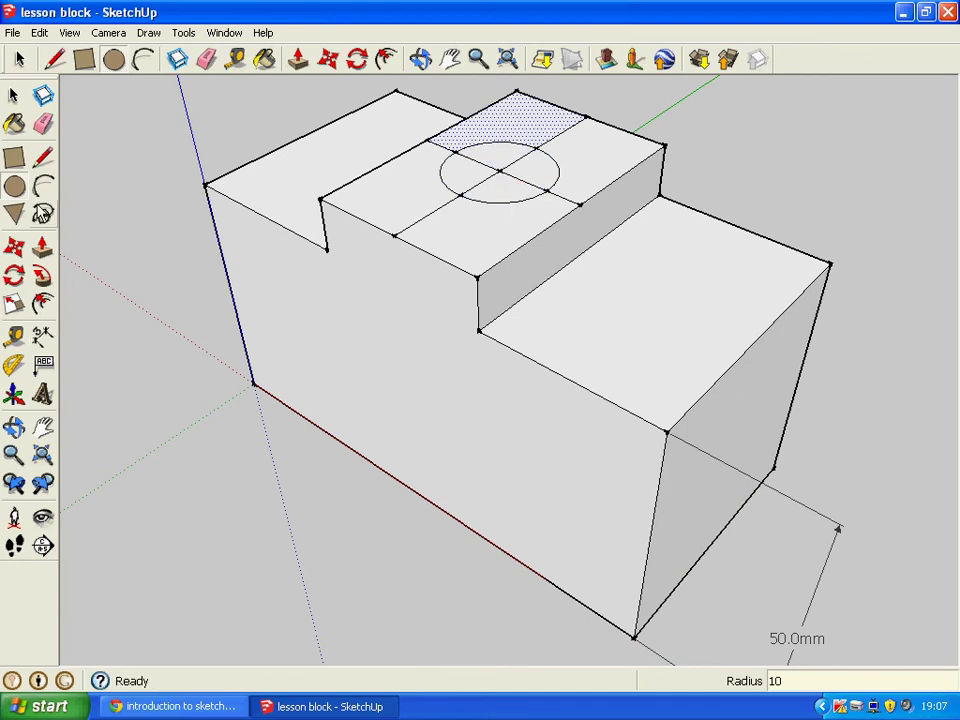
- Erase every segment of the two crossing midpoint lines inside and outside the circle, leaving only the circle on the raised face
{"action": "left_click", "coordinate": [44, 127]}
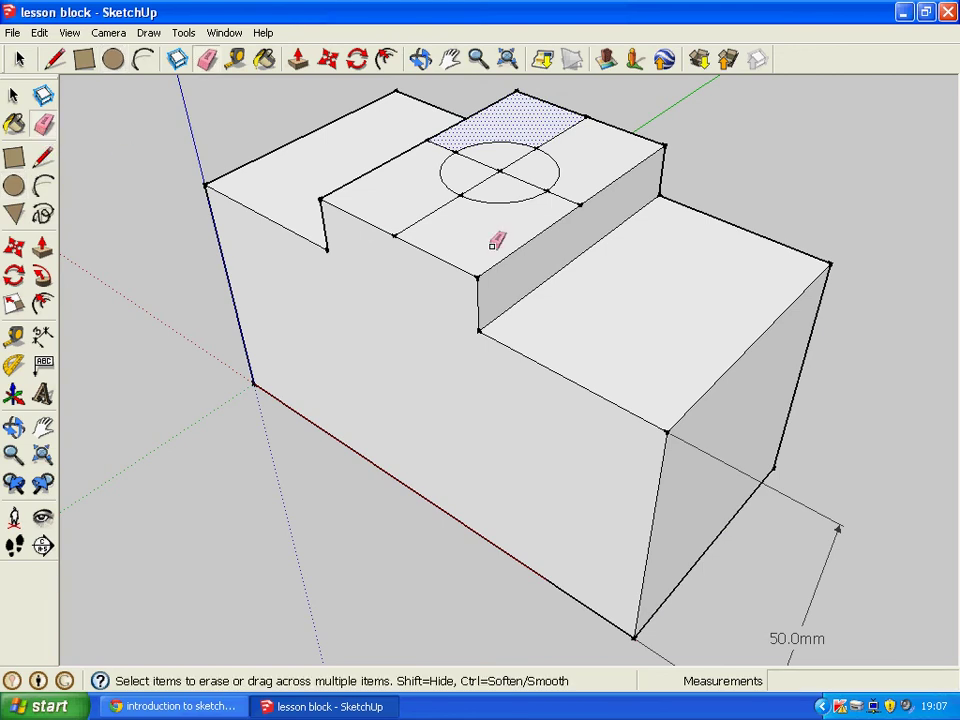
{"action": "left_click", "coordinate": [516, 180]}
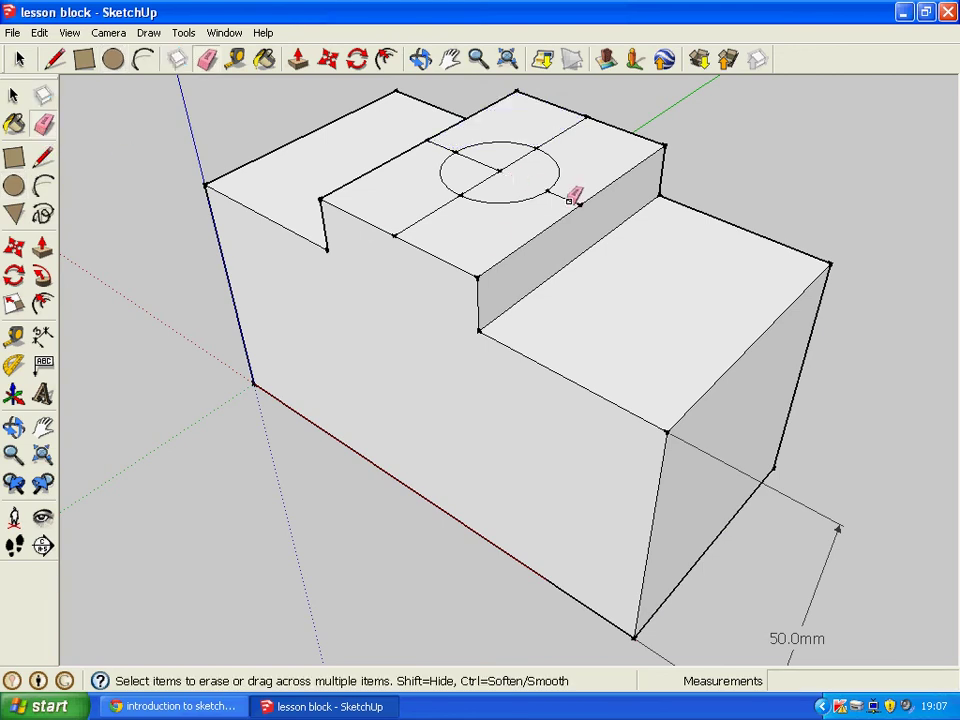
{"action": "left_click", "coordinate": [569, 201]}
{"action": "left_click", "coordinate": [514, 165]}
{"action": "left_click", "coordinate": [493, 168]}
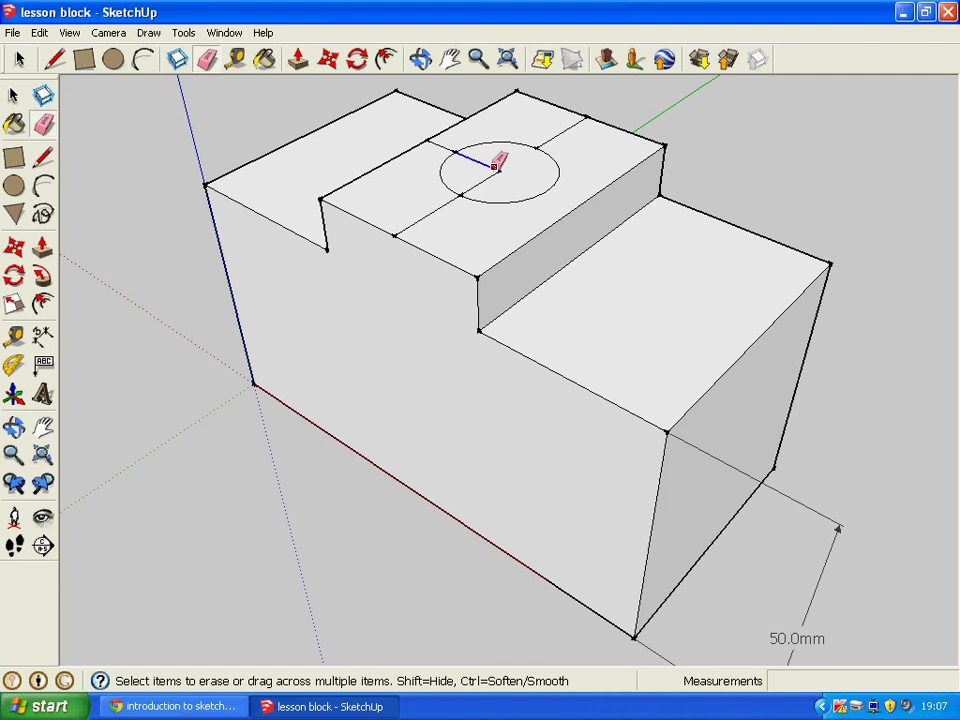
{"action": "left_click", "coordinate": [492, 177]}
{"action": "left_click", "coordinate": [432, 216]}
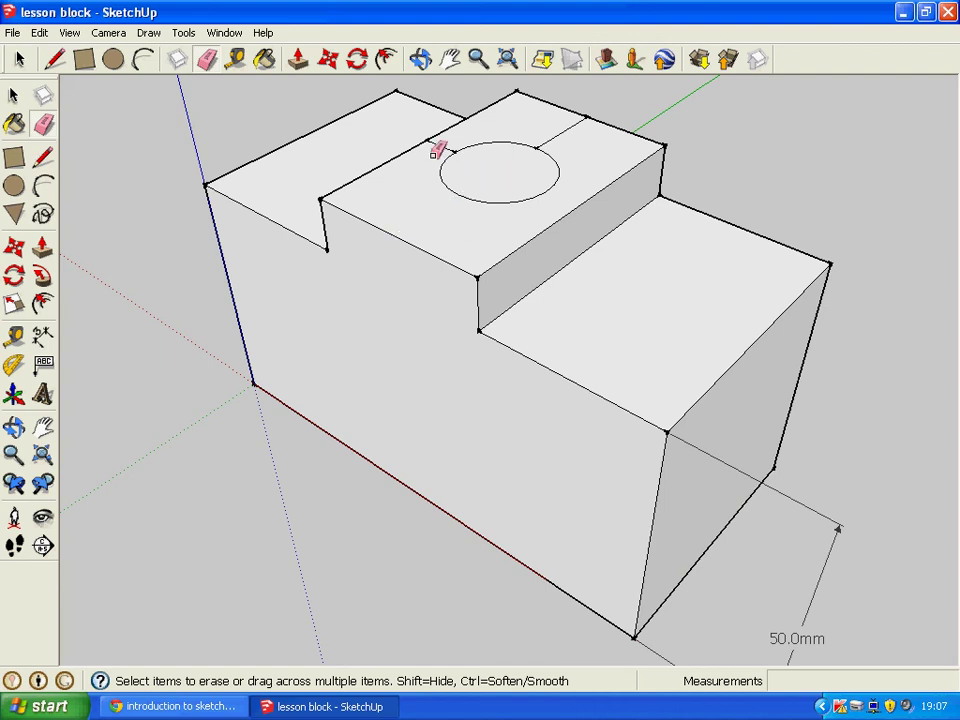
{"action": "left_click", "coordinate": [442, 146]}
{"action": "left_click", "coordinate": [553, 134]}
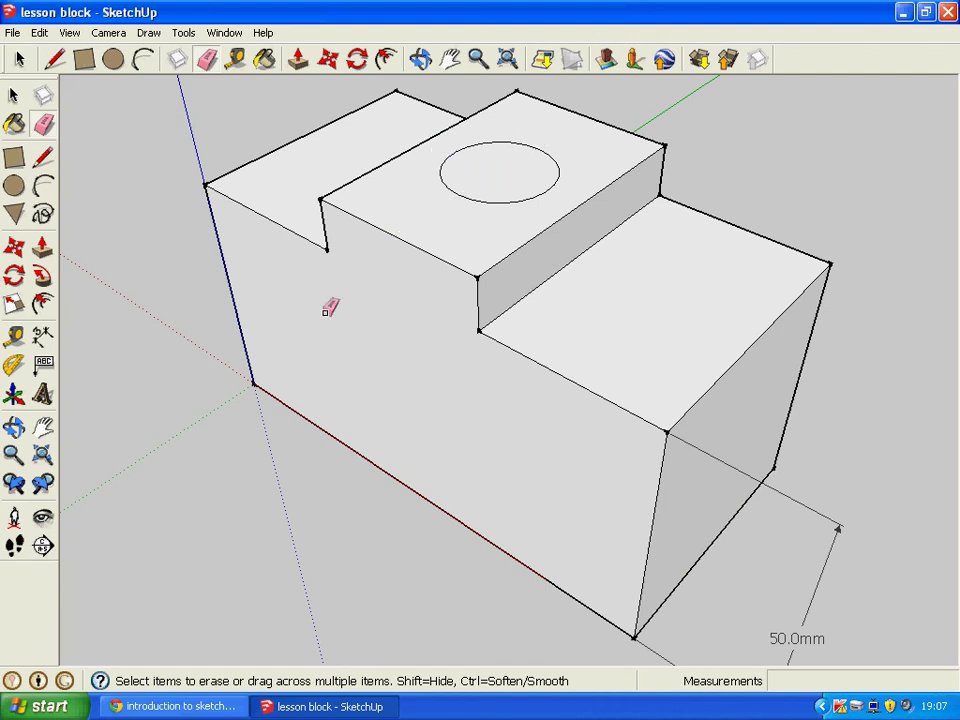
- Push/Pull the circular face on the raised section upward by 20 mm into a cylinder
{"action": "key", "text": "o"}
{"action": "mouse_move", "coordinate": [140, 503]}
{"action": "left_mouse_down"}
{"action": "mouse_move", "coordinate": [390, 512]}
{"action": "mouse_move", "coordinate": [244, 476]}
{"action": "mouse_move", "coordinate": [171, 486]}
{"action": "left_mouse_up"}
{"action": "key", "text": "e"}
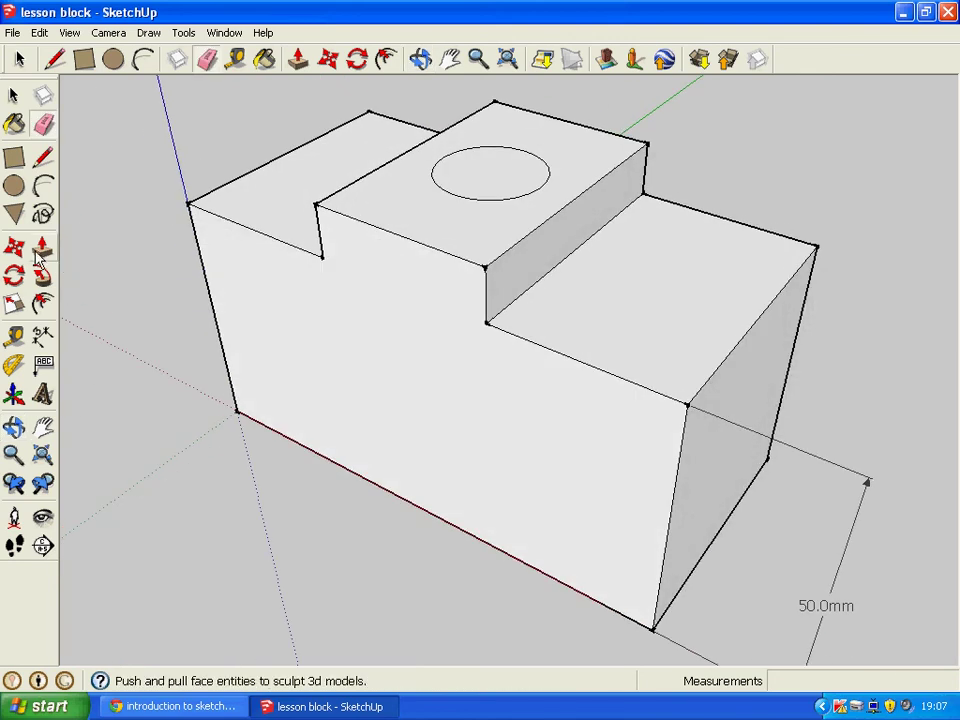
{"action": "left_click", "coordinate": [40, 250]}
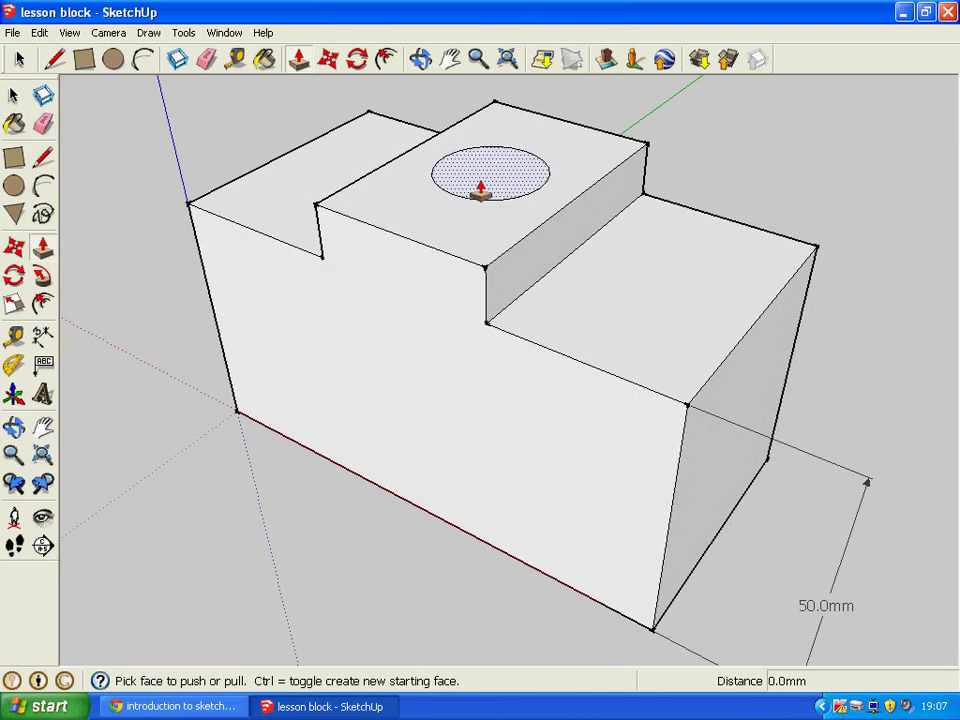
{"action": "left_click_drag", "start_coordinate": [481, 190], "coordinate": [481, 120]}
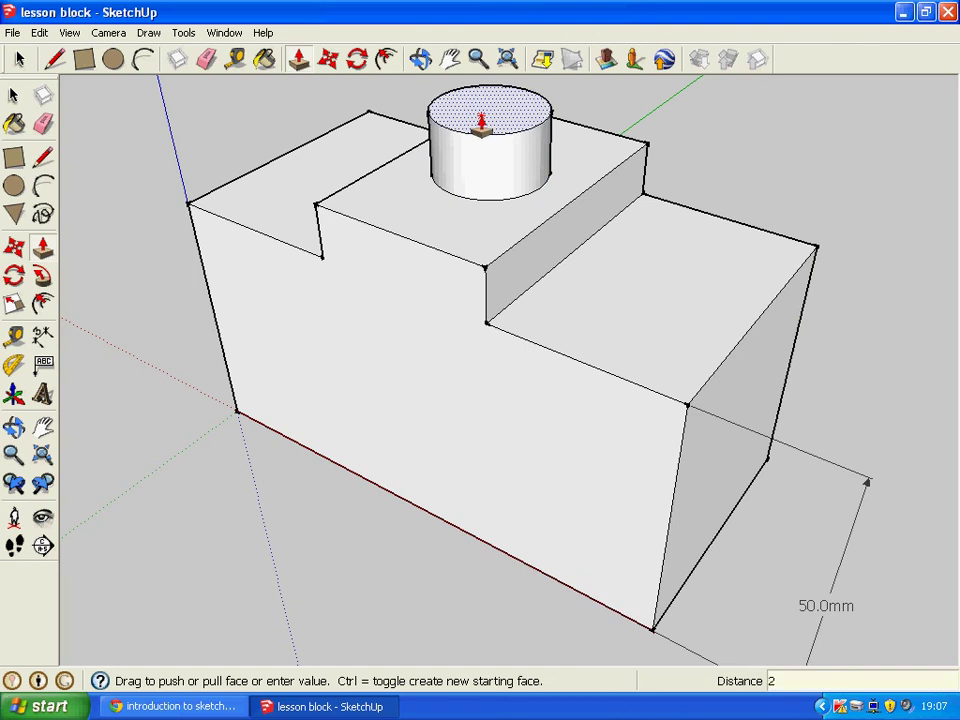
{"action": "type", "text": "20"}
{"action": "key", "text": "Return"}
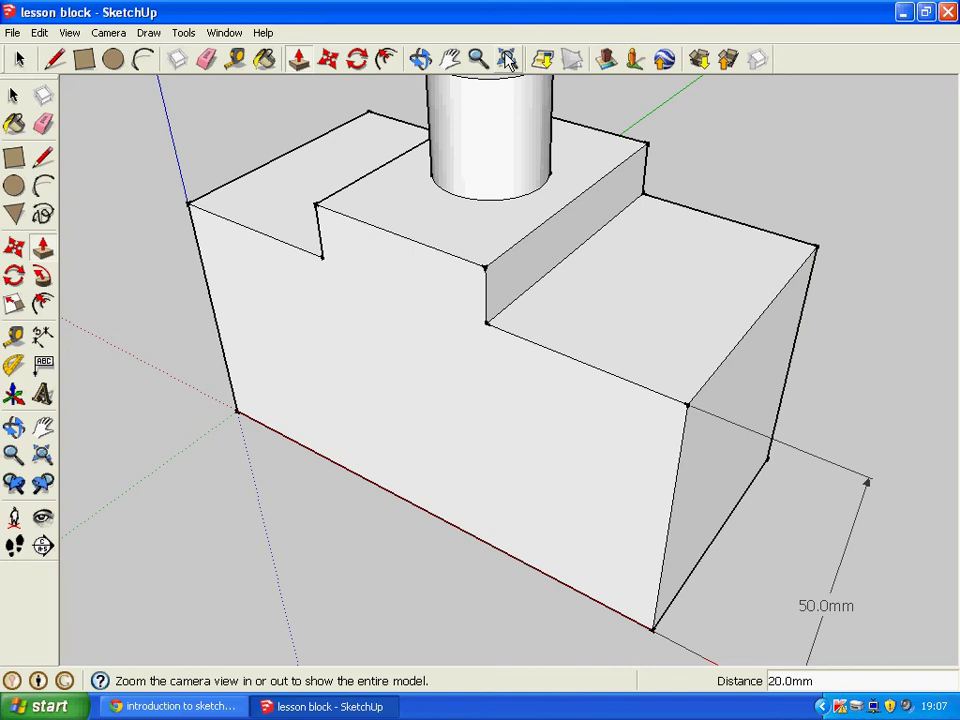
- Fit the whole model in view and examine the stepped block and its cylinder from slightly different angles
{"action": "left_click", "coordinate": [507, 60]}
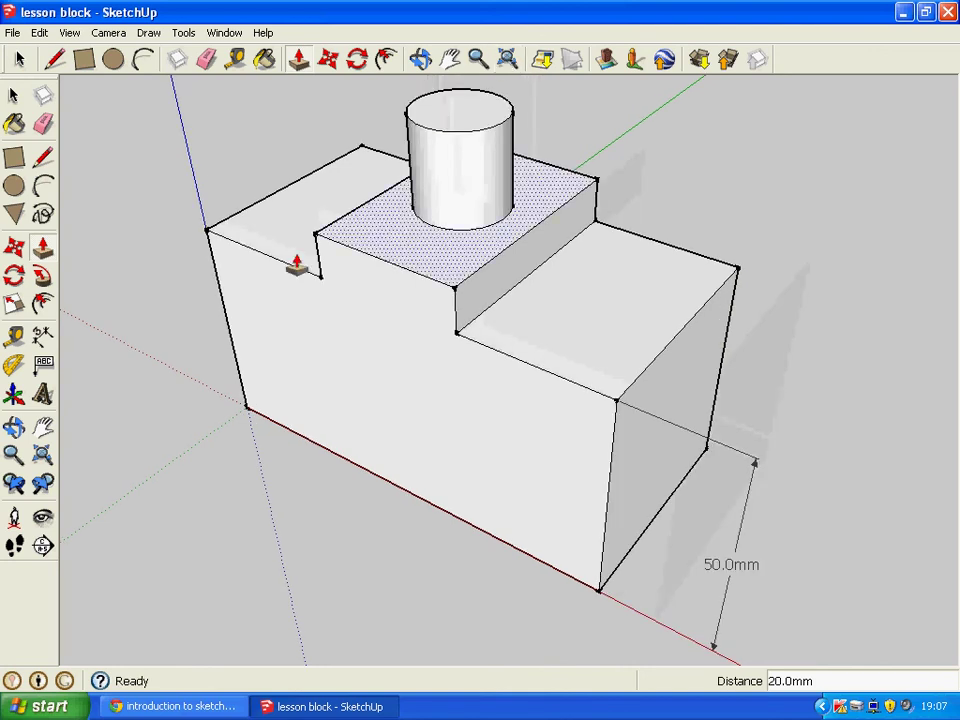
{"action": "key", "text": "o"}
{"action": "left_click_drag", "start_coordinate": [189, 502], "coordinate": [124, 471]}
{"action": "key", "text": "p"}
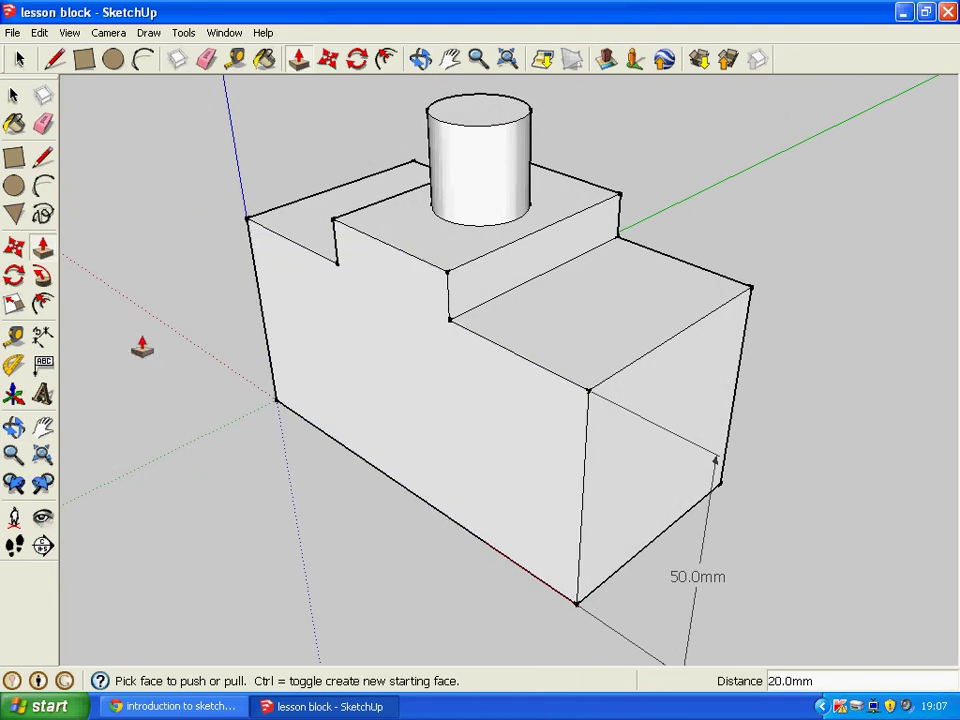
{"action": "key", "text": "o"}
{"action": "left_click_drag", "start_coordinate": [146, 339], "coordinate": [167, 332]}
{"action": "key", "text": "p"}
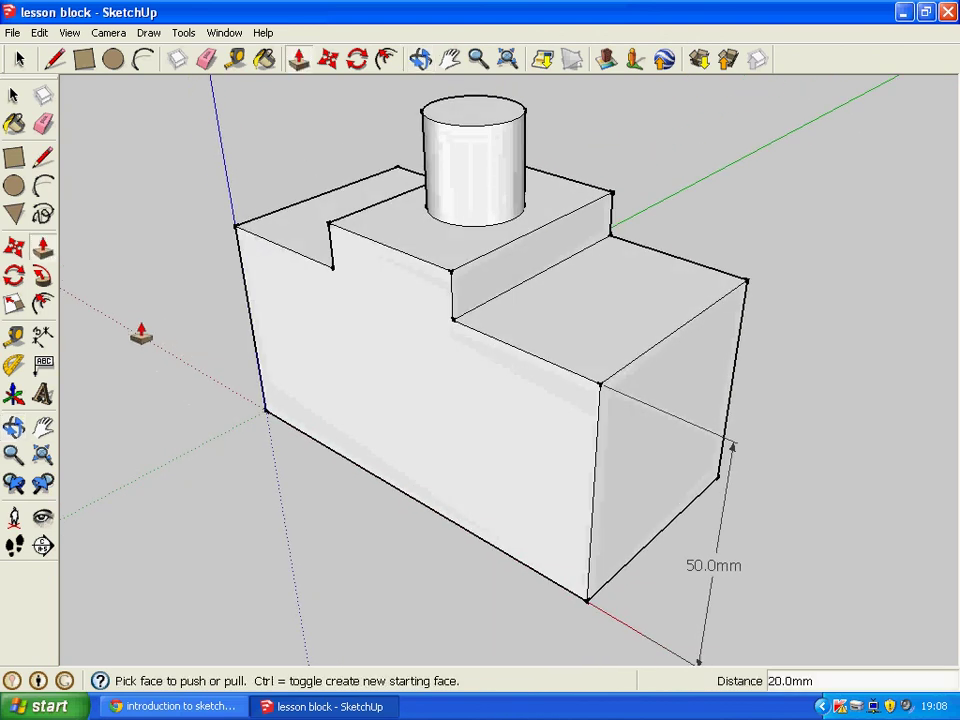